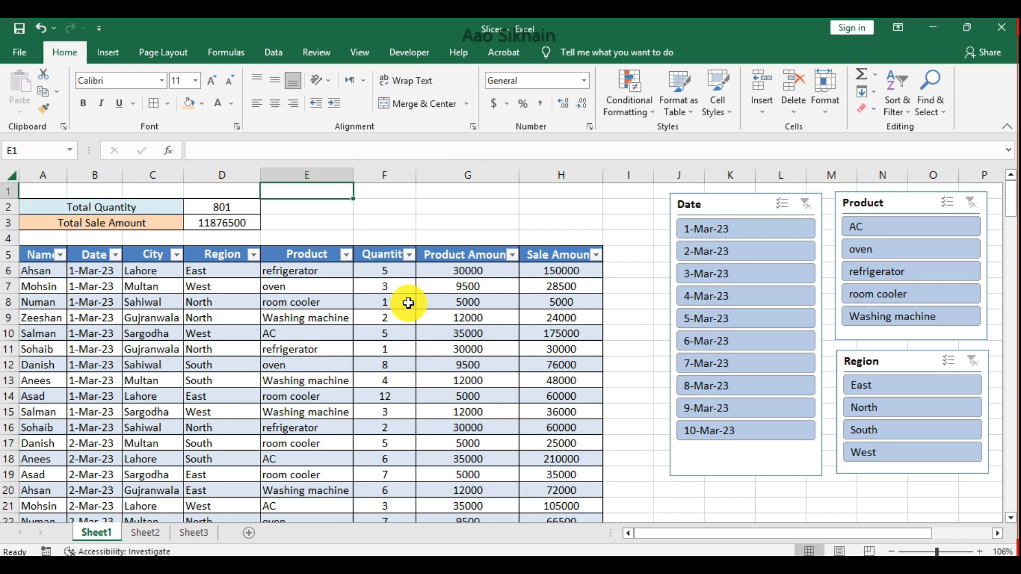
Step: Look through the sales records of the table on Sheet1, down the Product column and back up
left_click(318, 378)
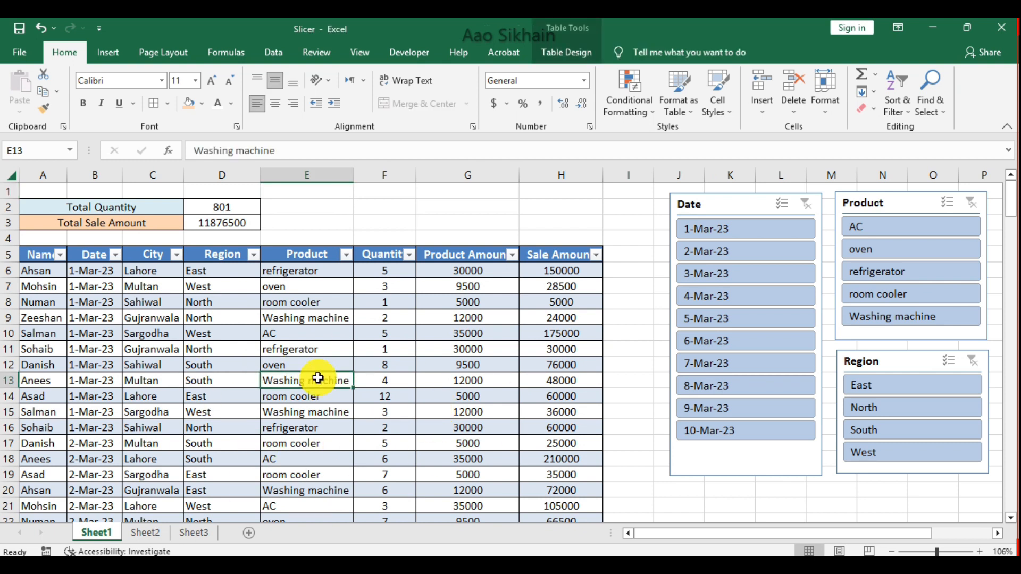
key("Down")
key("Down")
key("Down")
key("Down")
key("Down")
key("Down")
key("Down")
key("Down")
key("Down")
key("Down")
key("Down")
key("Down")
key("Down")
key("Down")
key("Down")
key("Down")
key("Down")
key("Down")
key("Down")
key("Down")
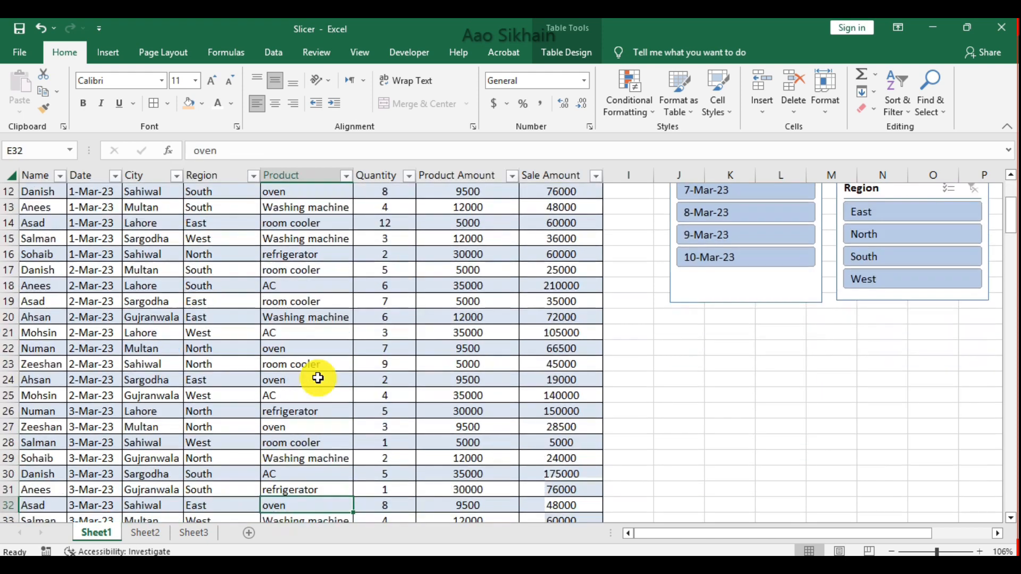
key("Down")
key("Down")
key("Down")
key("Down")
key("Down")
key("Down")
key("Down")
key("Down")
key("Down")
key("Down")
key("Down")
key("Down")
key("Down")
key("Down")
key("Down")
key("Down")
key("Down")
key("Up")
key("Up")
key("Up")
key("Up")
key("Up")
key("Up")
key("Up")
key("Up")
key("Up")
key("Up")
key("Up")
key("Up")
key("Up")
key("Up")
key("Up")
key("Up")
key("Up")
key("Up")
key("Up")
key("Up")
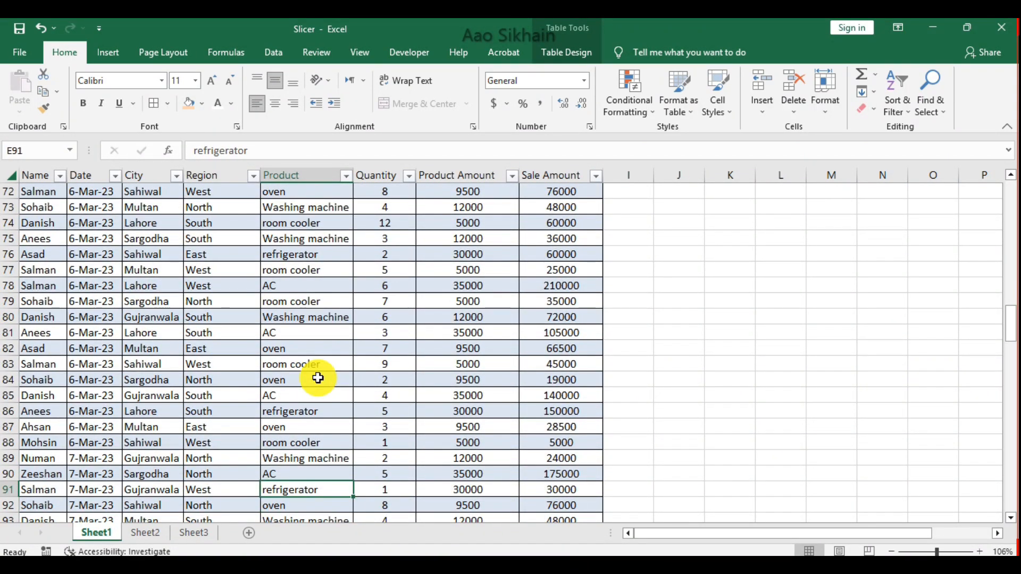
key("Up")
key("Up")
key("Up")
key("Up")
key("Up")
key("Up")
key("Up")
key("Up")
key("Up")
key("Up")
key("Up")
key("Up")
key("Up")
key("Up")
key("Up")
key("Up")
key("Up")
key("Up")
key("Up")
key("Up")
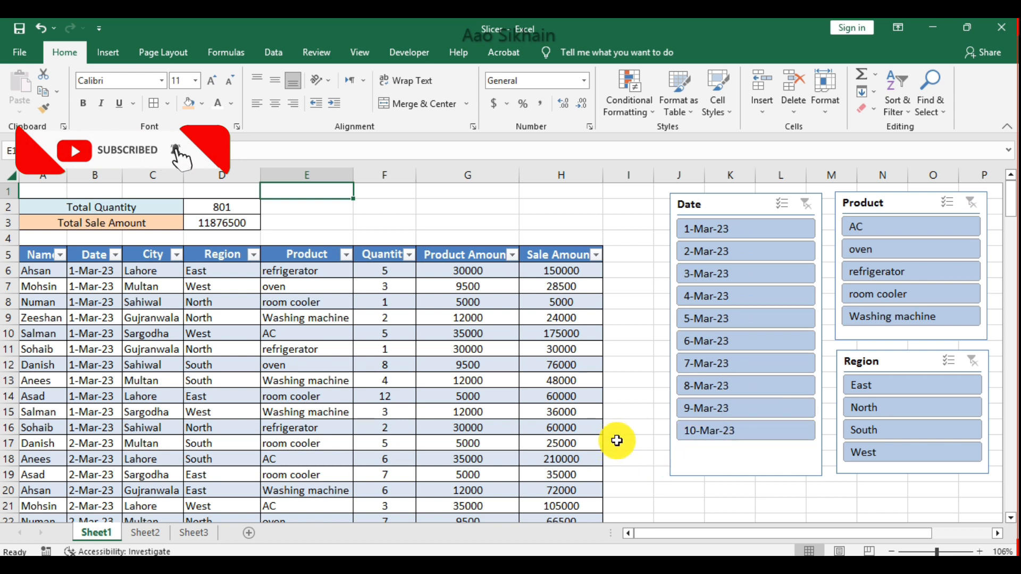
Step: Filter the sales table to 5-Mar-23 with the Date slicer and clear that date filter
left_click(755, 319)
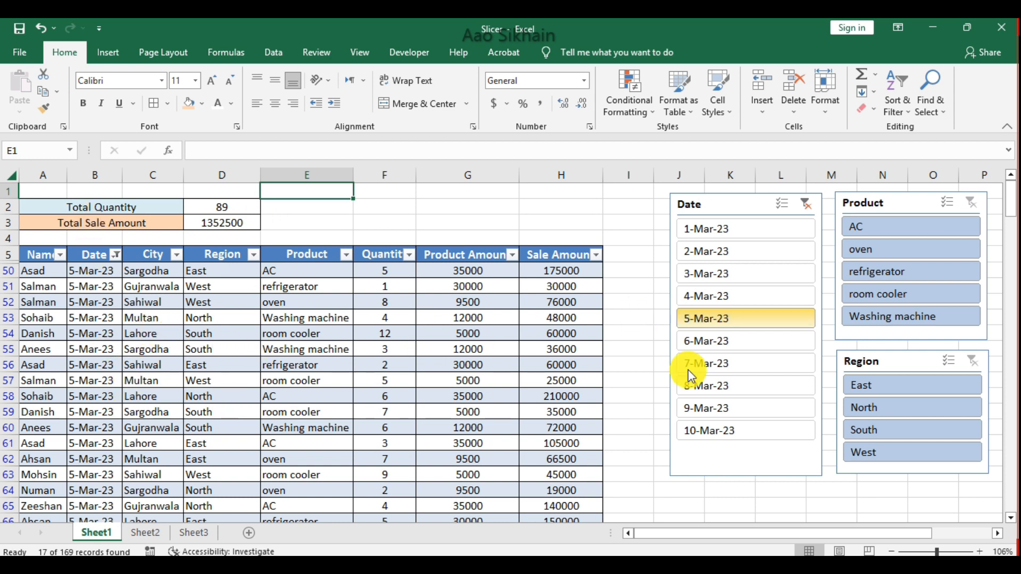
left_click(809, 206)
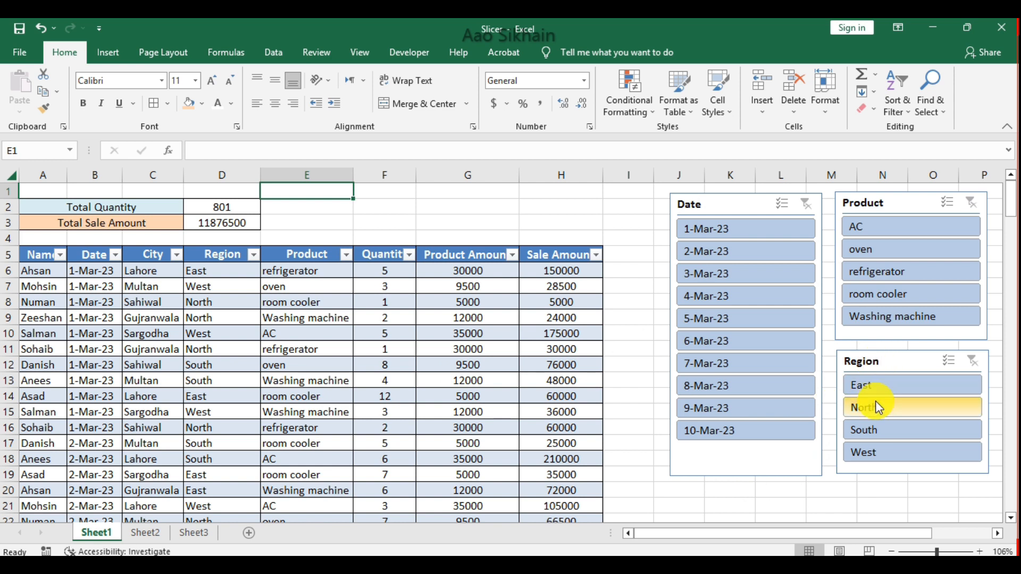
Step: Filter the sales table with the slicers to region East, date 5-Mar-23 and product AC
left_click(900, 387)
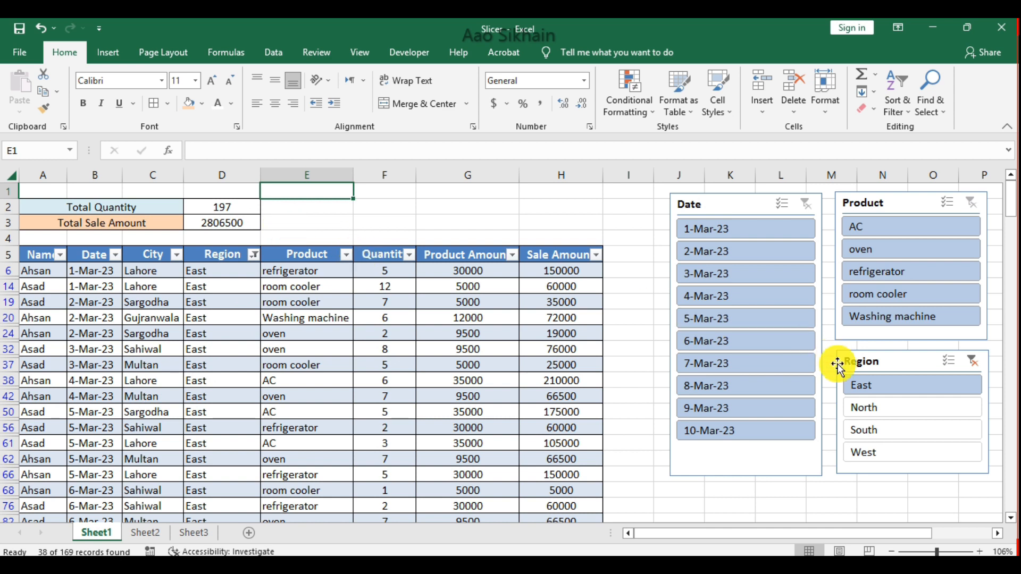
left_click(783, 320)
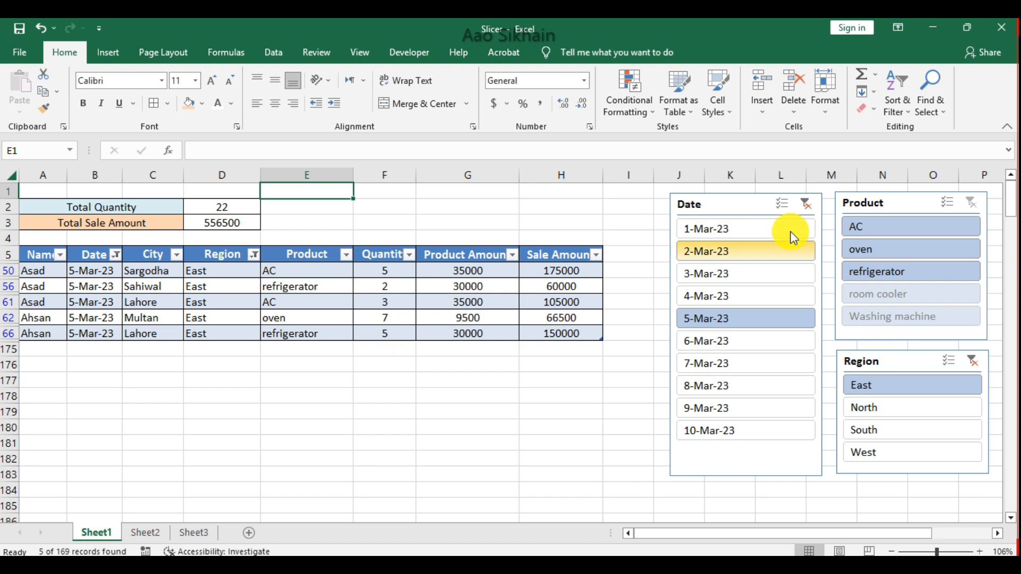
left_click(907, 232)
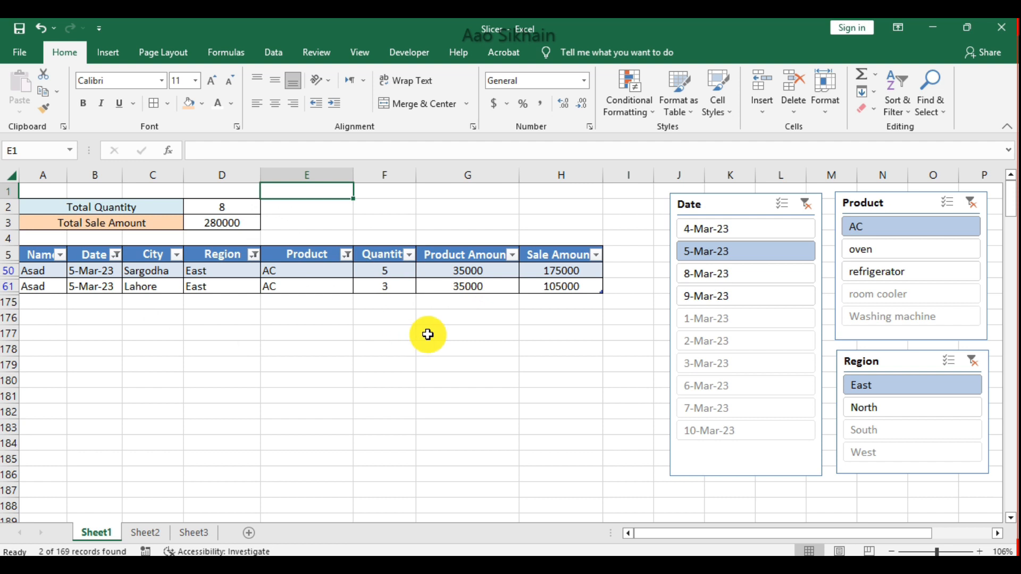
Step: Clear the Product and Region slicer filters, and select both East and South in the Region slicer
left_click(972, 208)
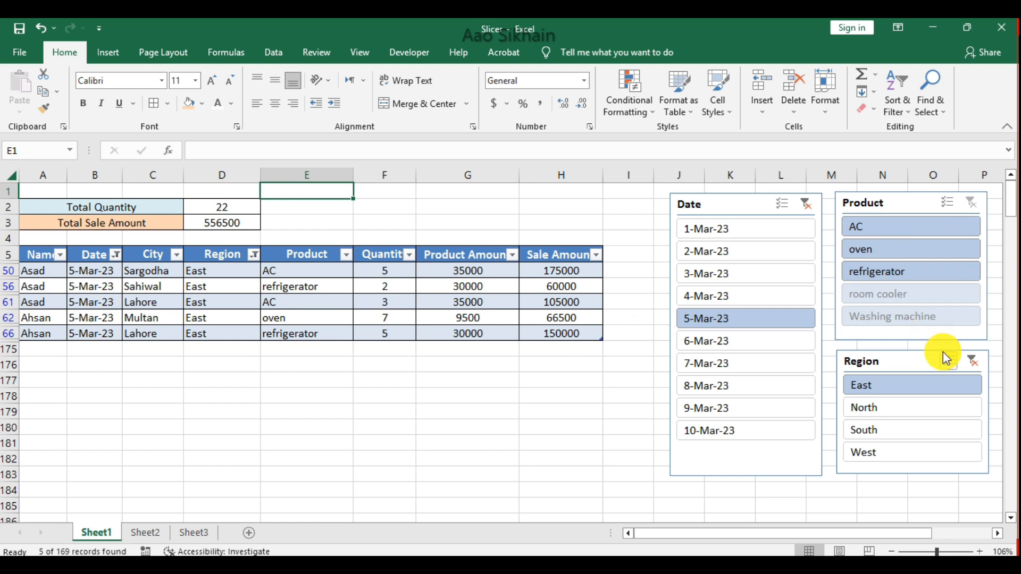
left_click(974, 363)
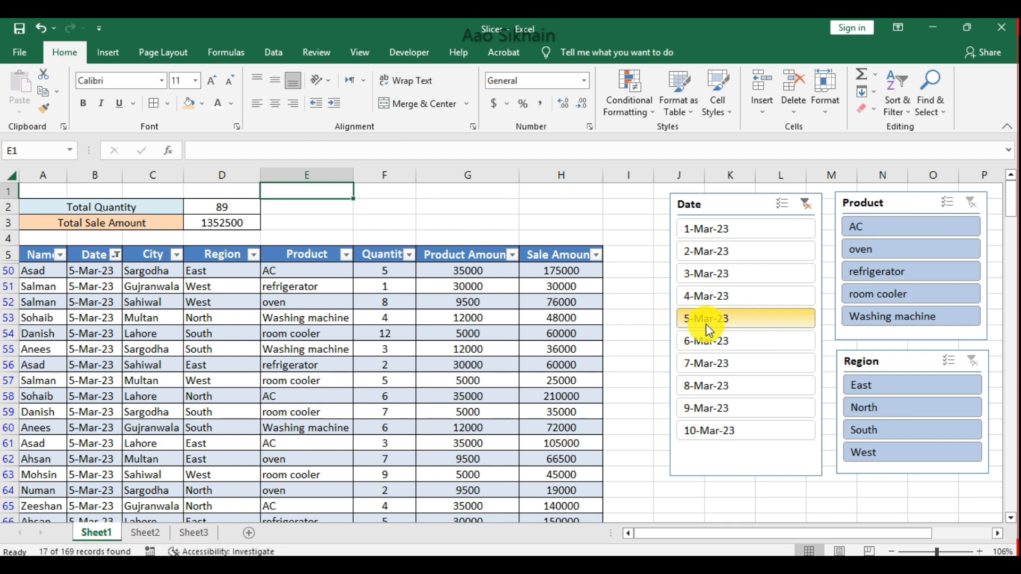
left_click(921, 390)
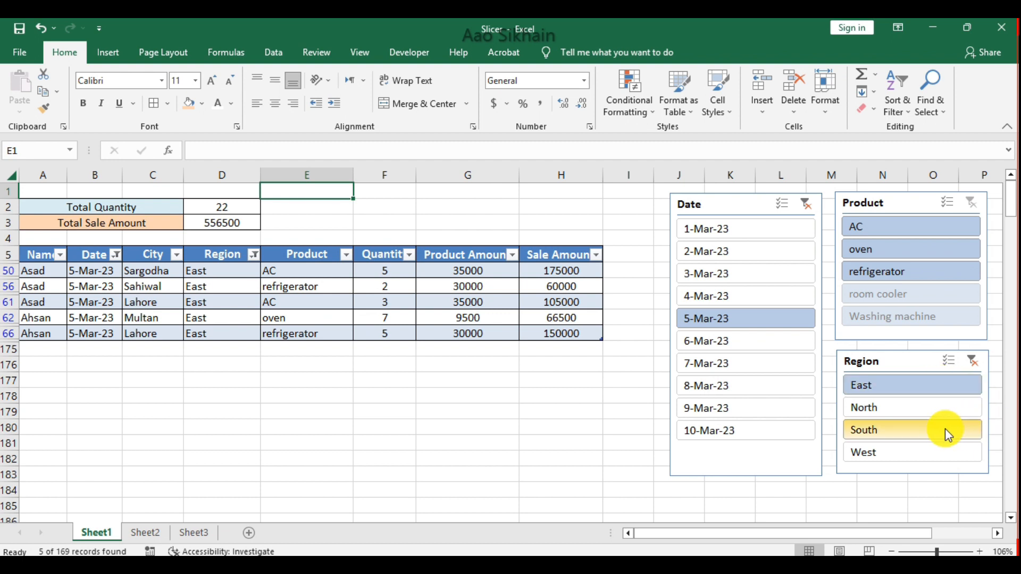
left_click(971, 432, "ctrl")
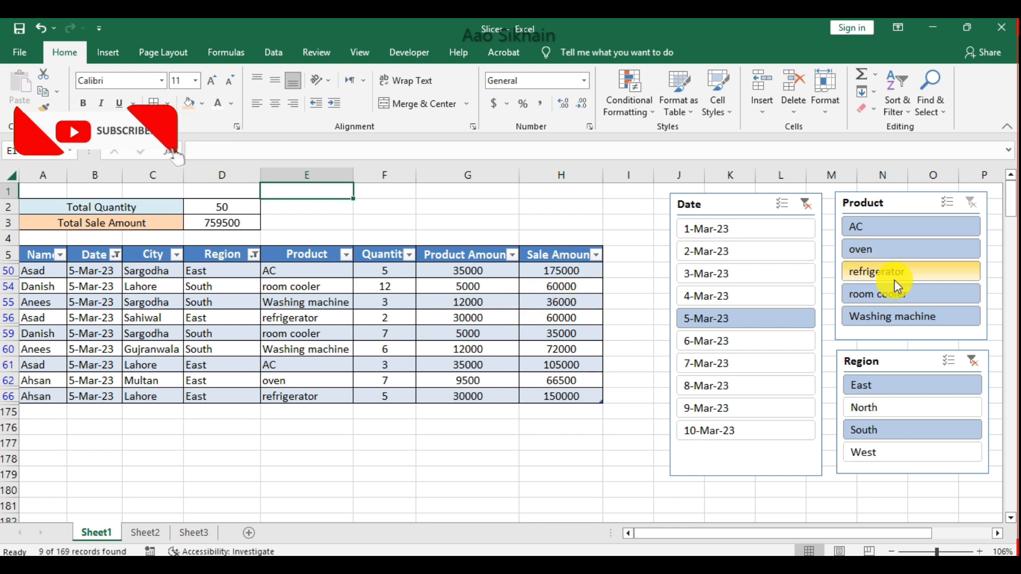
Step: Restrict the Product slicer to room cooler and add 8-Mar-23 to the Date slicer selection
left_click(908, 298)
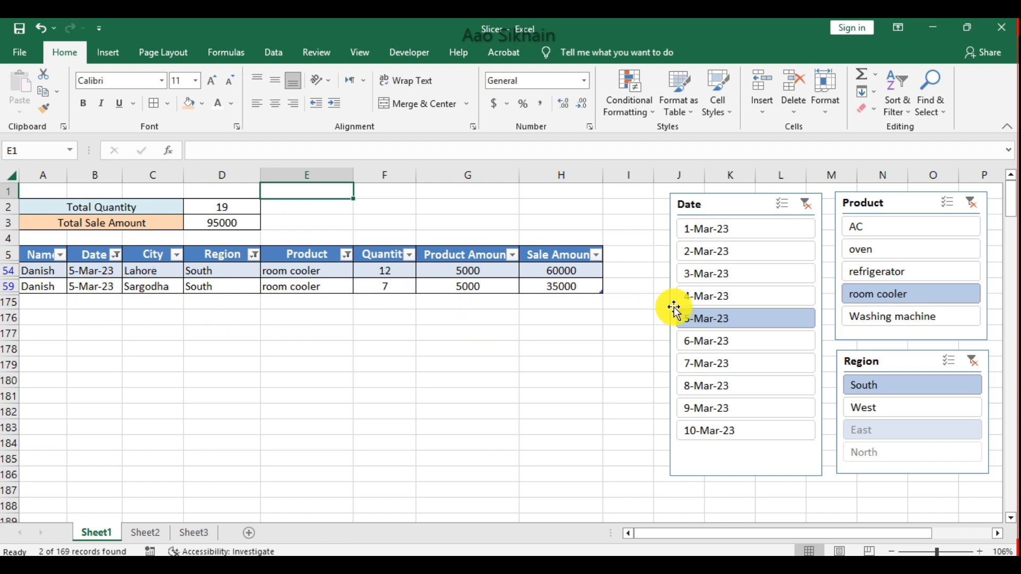
left_click(749, 384, "ctrl")
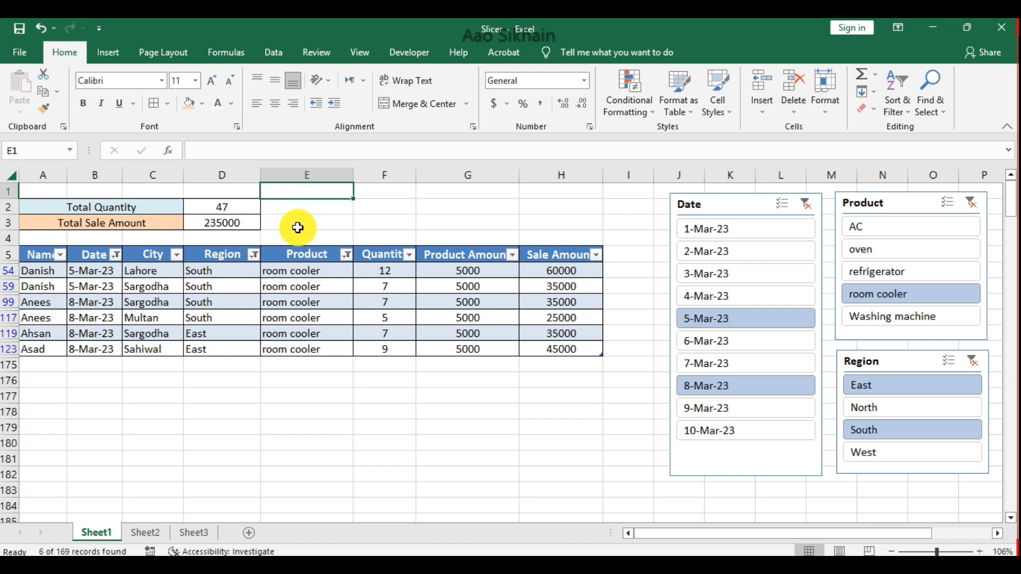
left_click(340, 397)
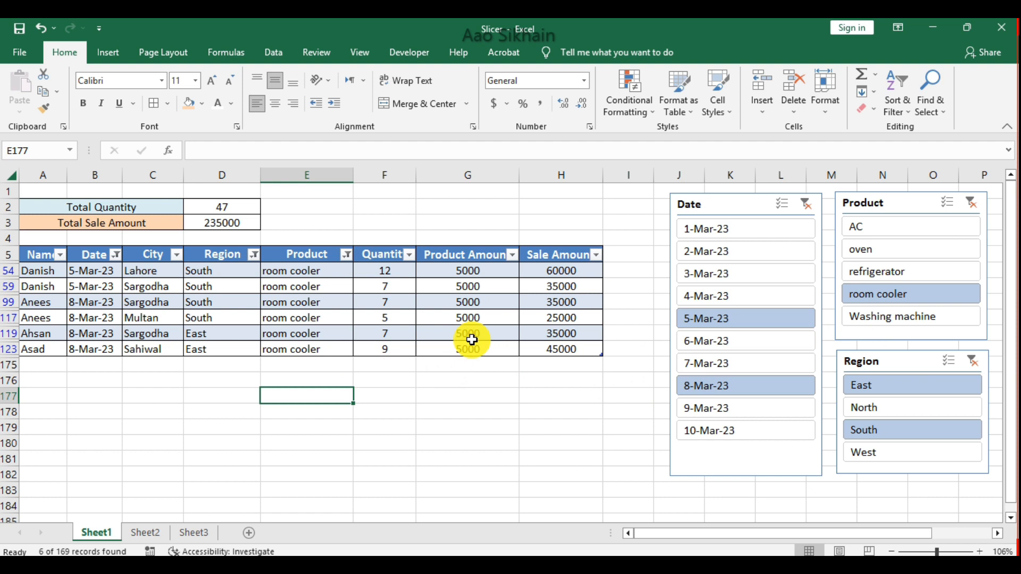
key("ctrl+z")
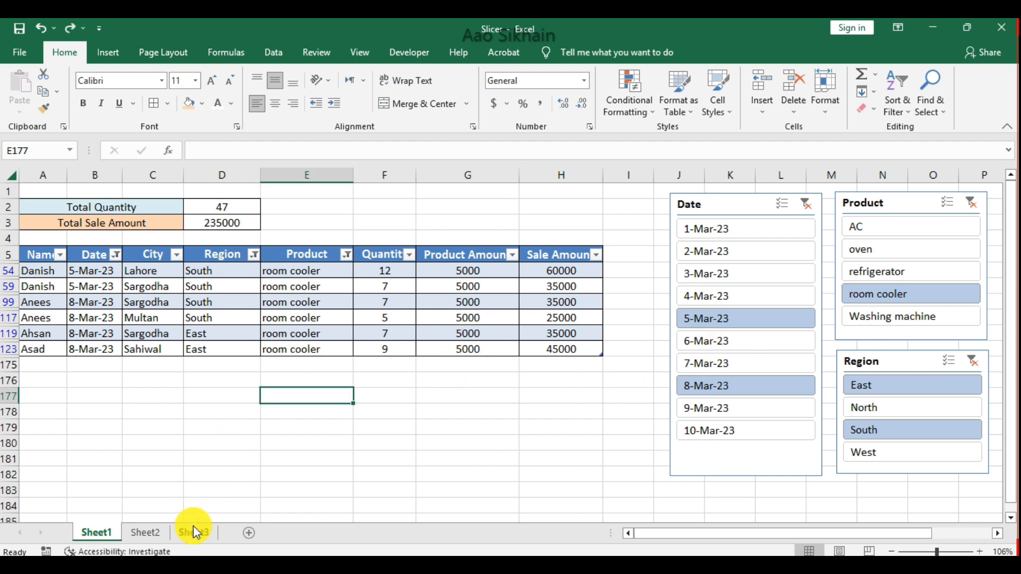
Step: Switch to Sheet3 and look through its unformatted sales records, returning to the header row
left_click(193, 525)
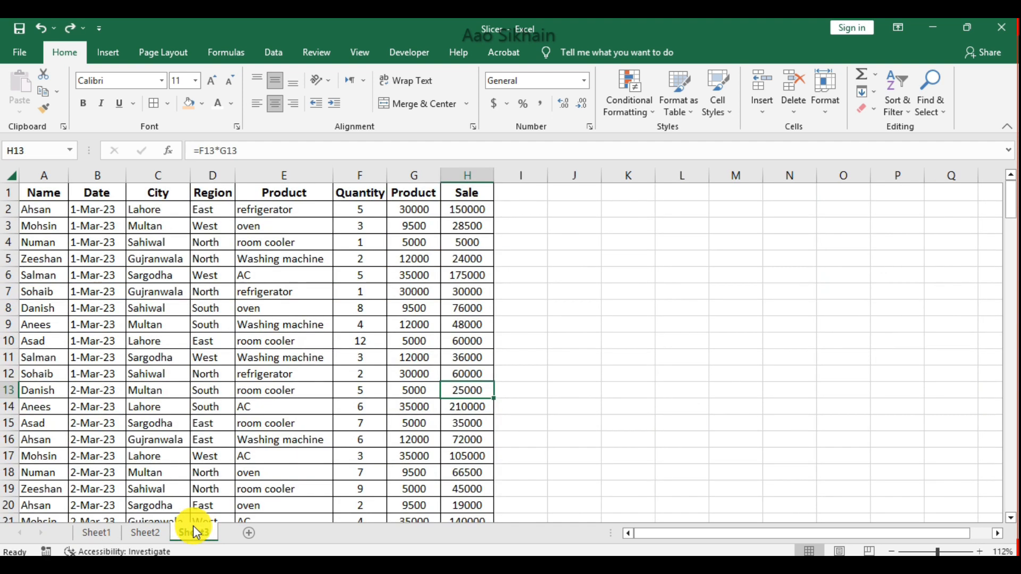
left_click(266, 343)
key("Down")
key("Down")
key("Down")
key("Down")
key("Down")
key("Down")
key("Down")
key("Down")
key("Down")
key("Down")
key("Down")
key("Down")
key("Down")
key("Down")
key("Down")
key("Down")
key("Down")
key("Down")
key("Down")
key("Down")
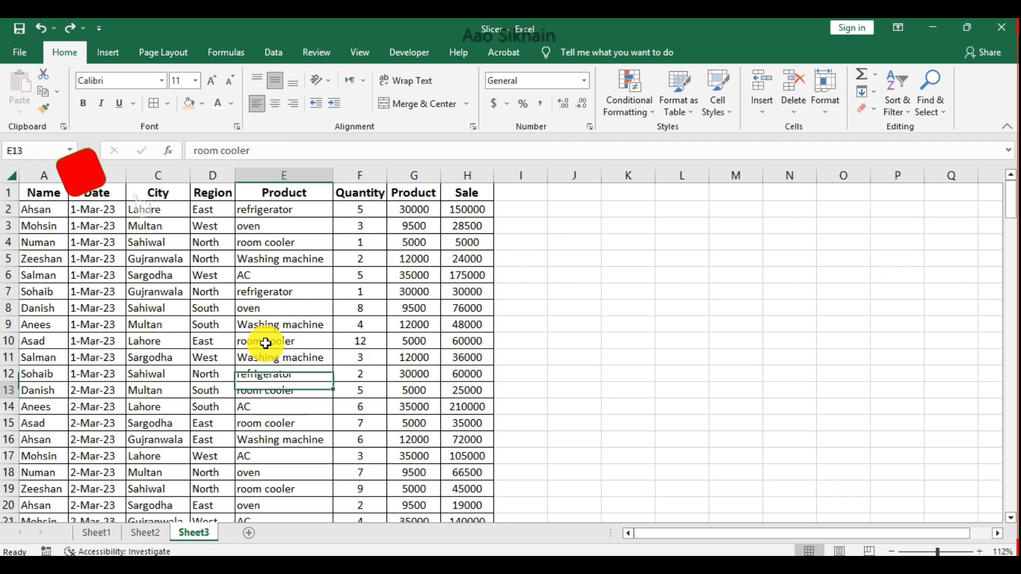
key("Up")
key("Up")
key("Up")
key("Up")
key("Up")
key("Up")
key("Up")
key("Up")
key("Up")
key("Up")
key("Up")
key("Up")
key("Up")
key("Up")
key("Up")
key("Up")
key("Up")
key("Up")
key("Up")
key("Up")
key("Up")
key("Up")
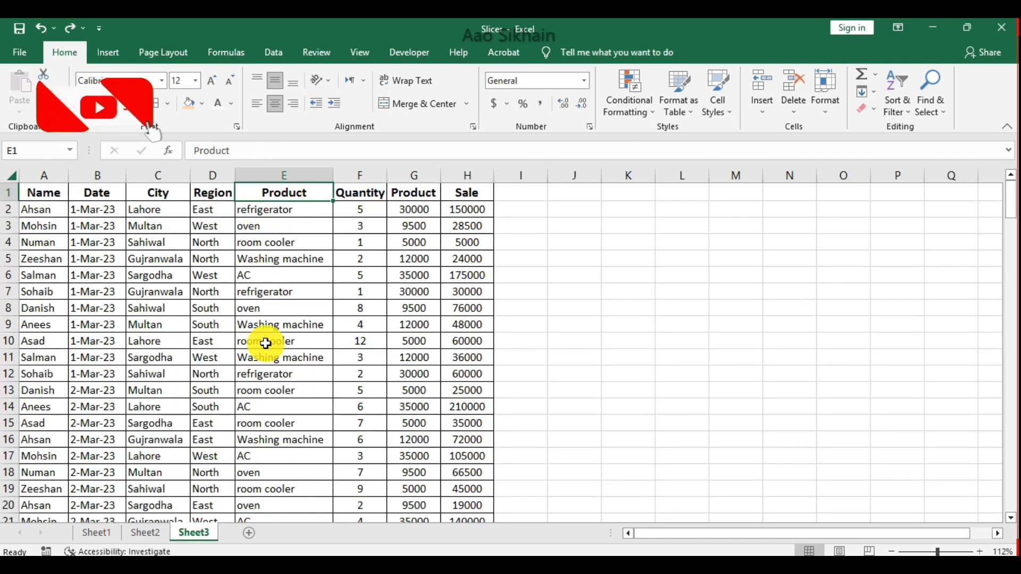
Step: Insert four blank rows above the header row of the sales data on Sheet3
left_click_drag(7, 193, 7, 242)
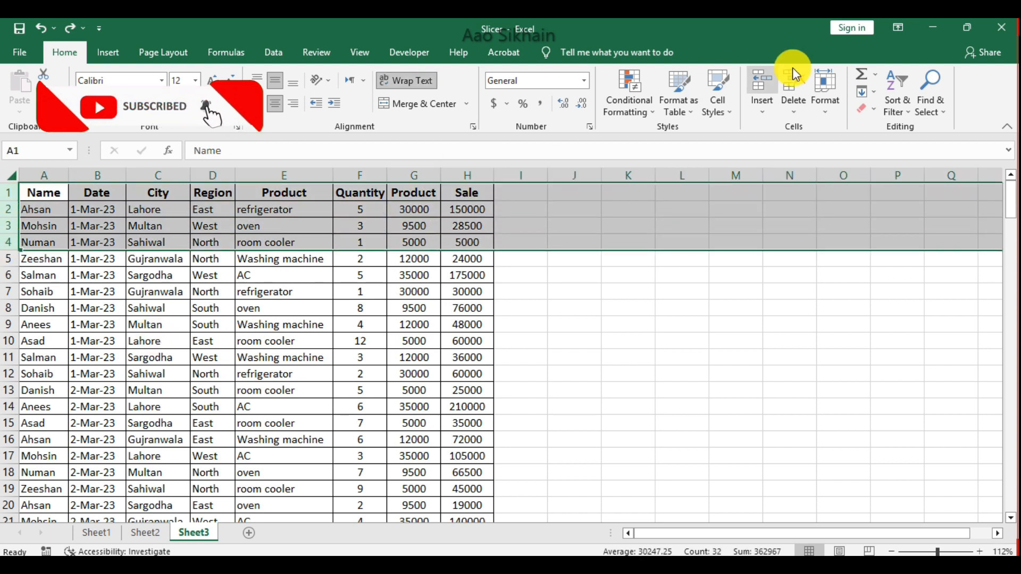
left_click(765, 78)
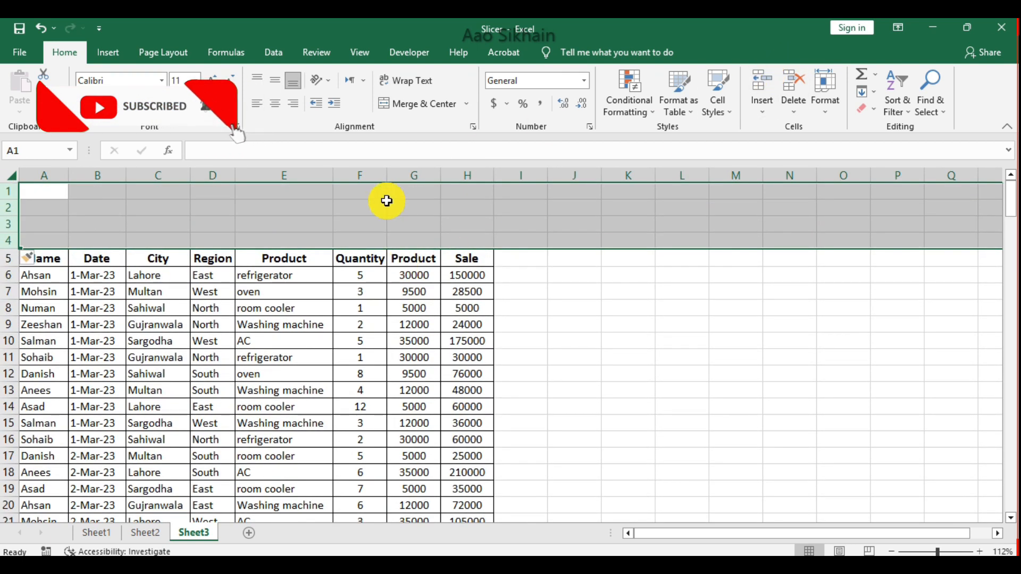
left_click(181, 339)
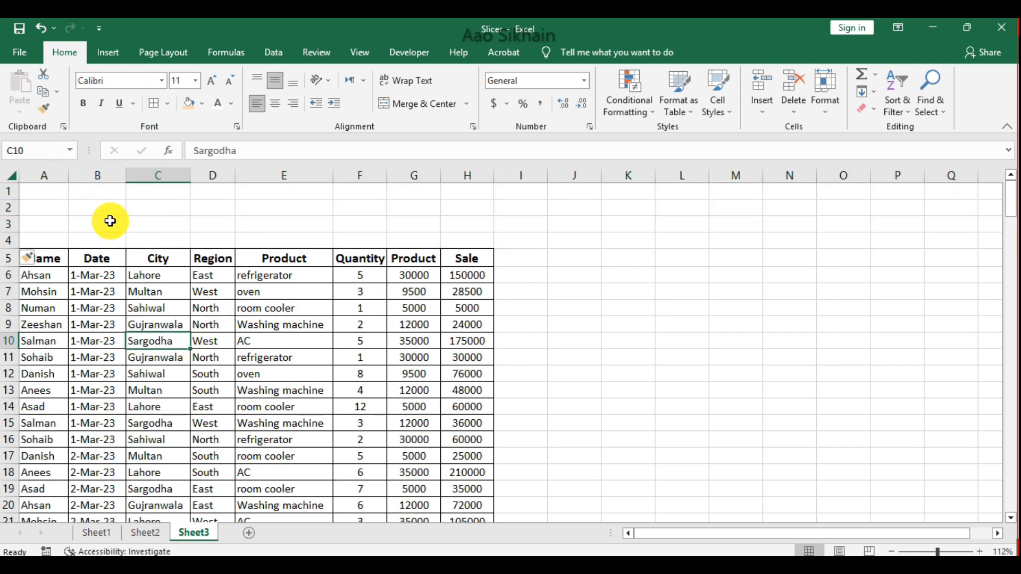
Step: Merge and center A2:C2 and A3:C3, labelling them "Total Quantity" and "Total Sale Amount"
left_click_drag(43, 211, 135, 209)
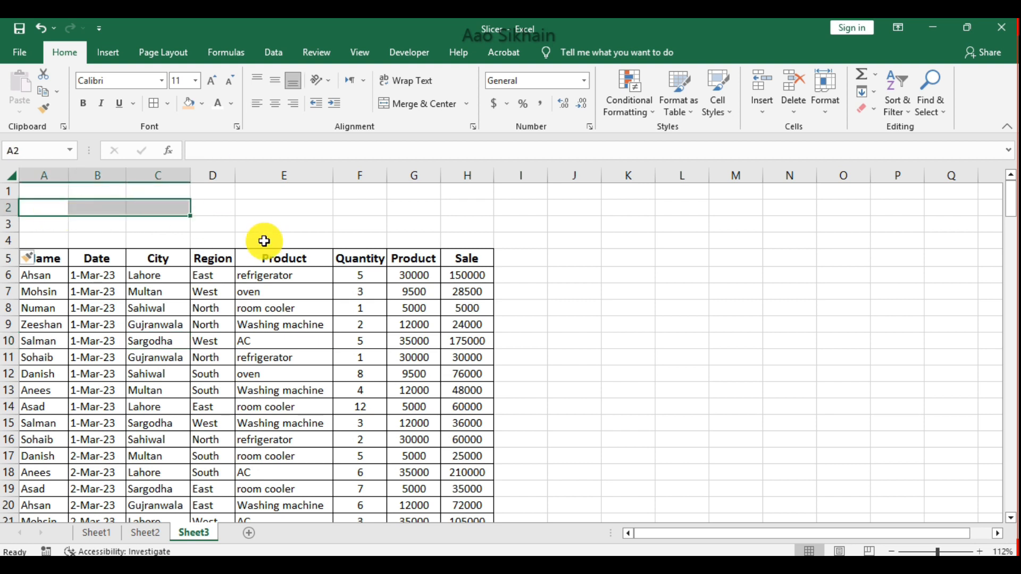
left_click(419, 103)
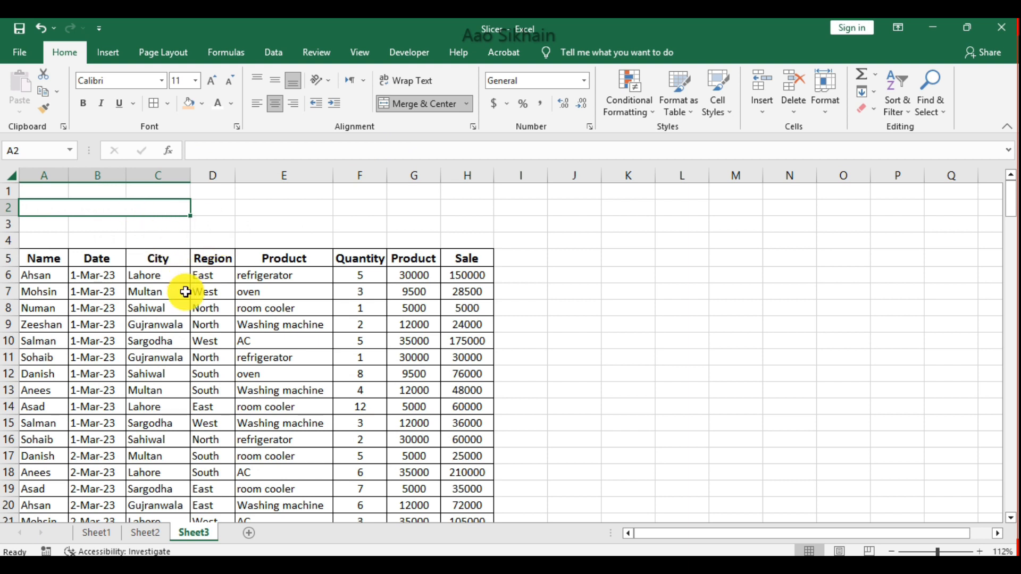
type("Total Quantity")
key("Return")
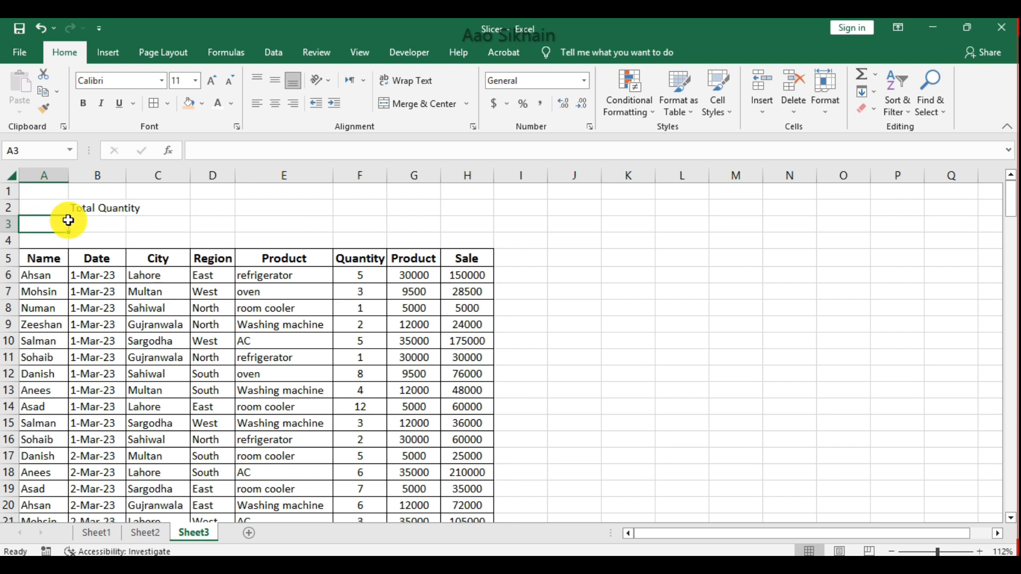
left_click_drag(68, 220, 141, 228)
left_click(420, 103)
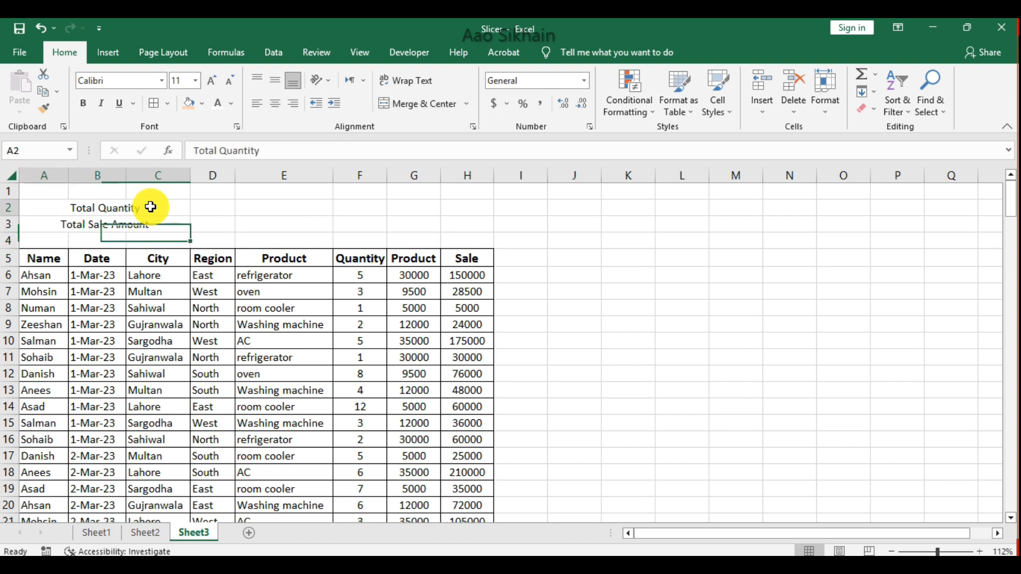
Step: Add borders to all cells of A2:D3 and widen column D to about twice its width
left_click_drag(148, 202, 233, 232)
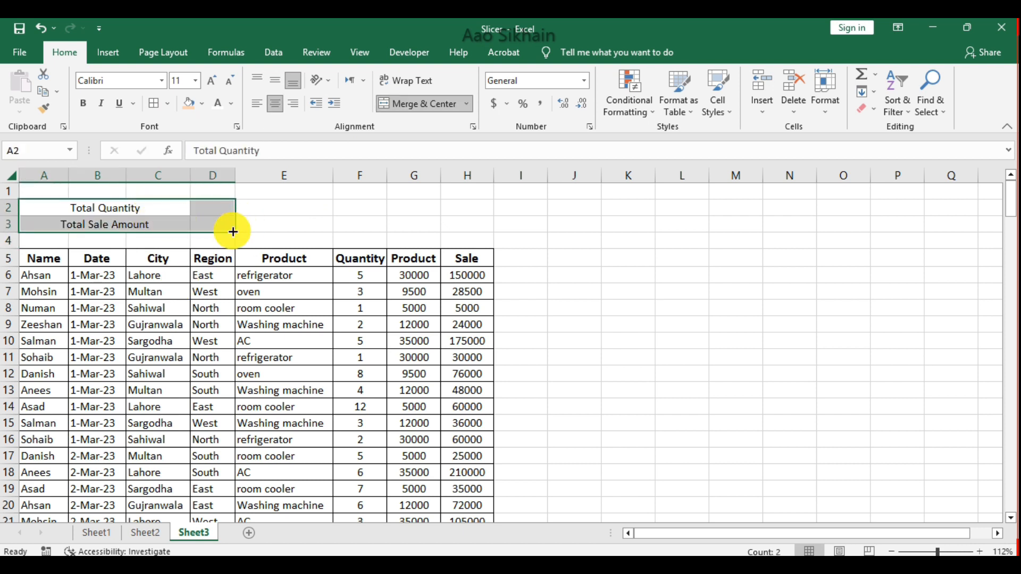
left_click(153, 107)
left_click(292, 207)
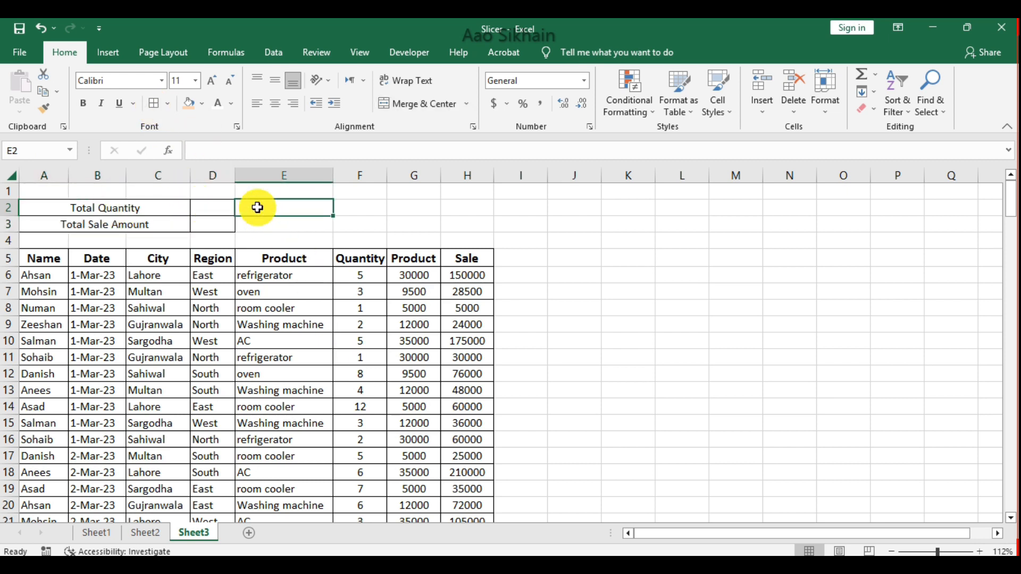
left_click_drag(235, 175, 280, 179)
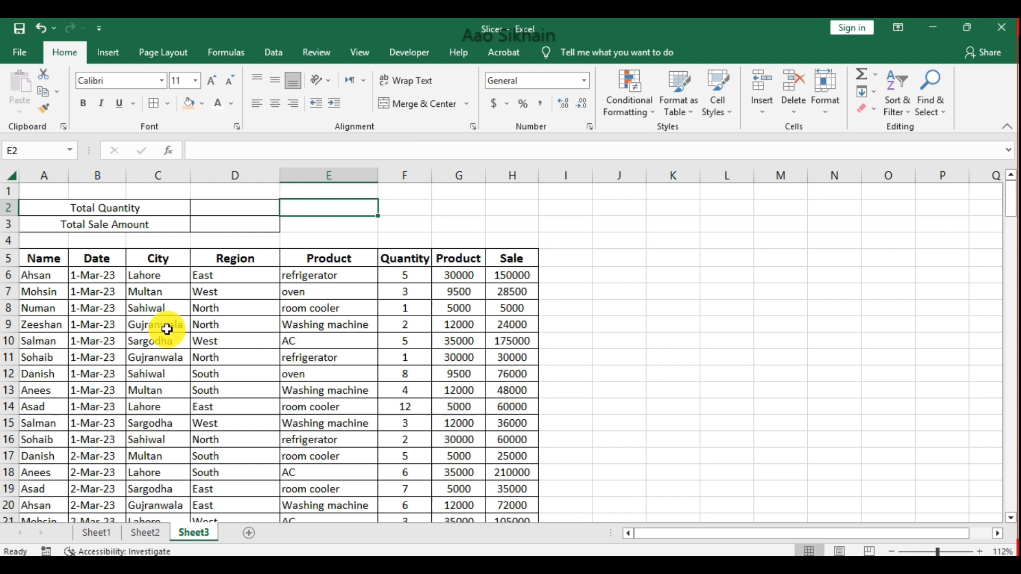
Step: Convert the sales data range A5:H174 into a table with headers
left_click(198, 338)
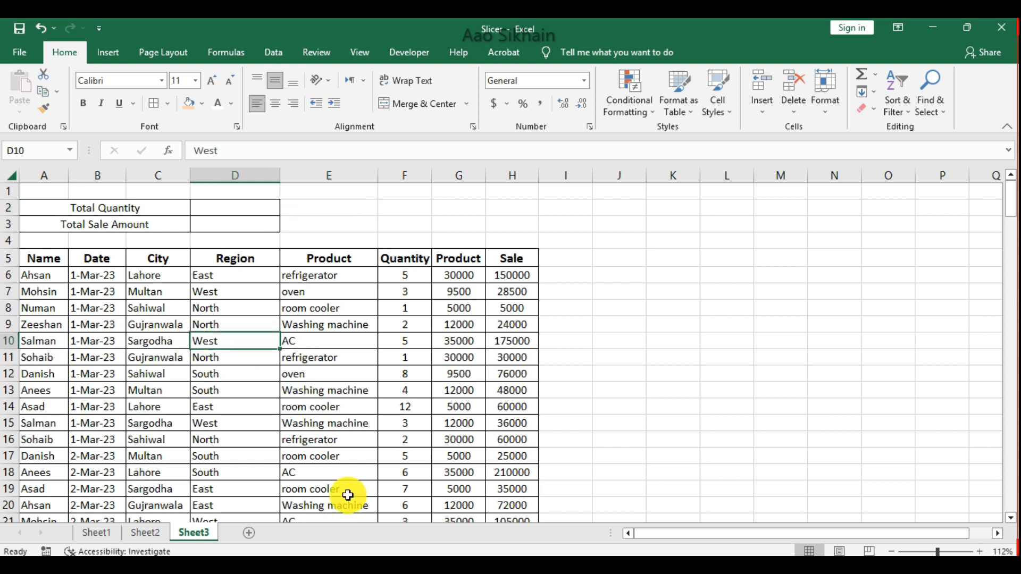
key("ctrl+a")
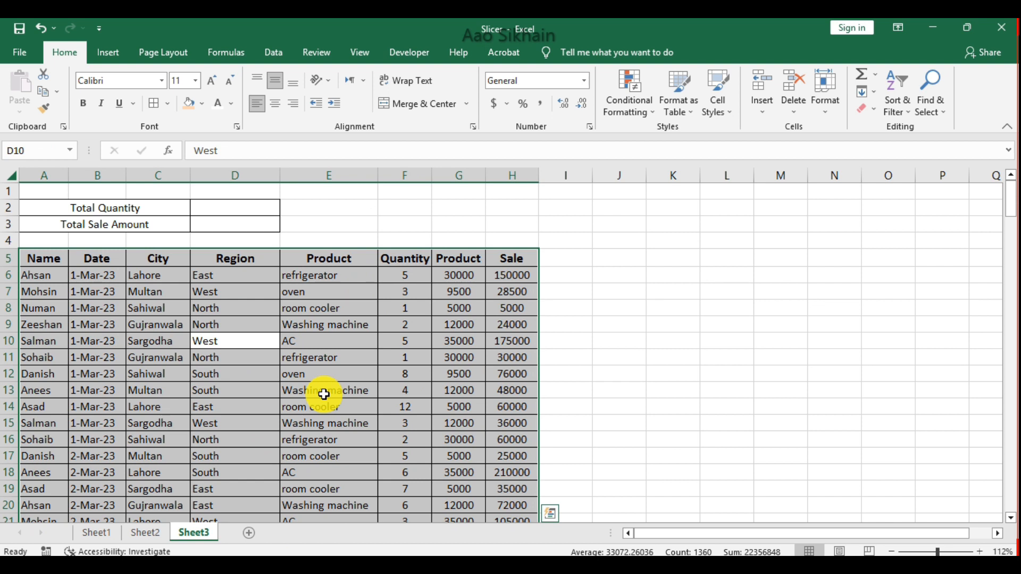
key("ctrl+t")
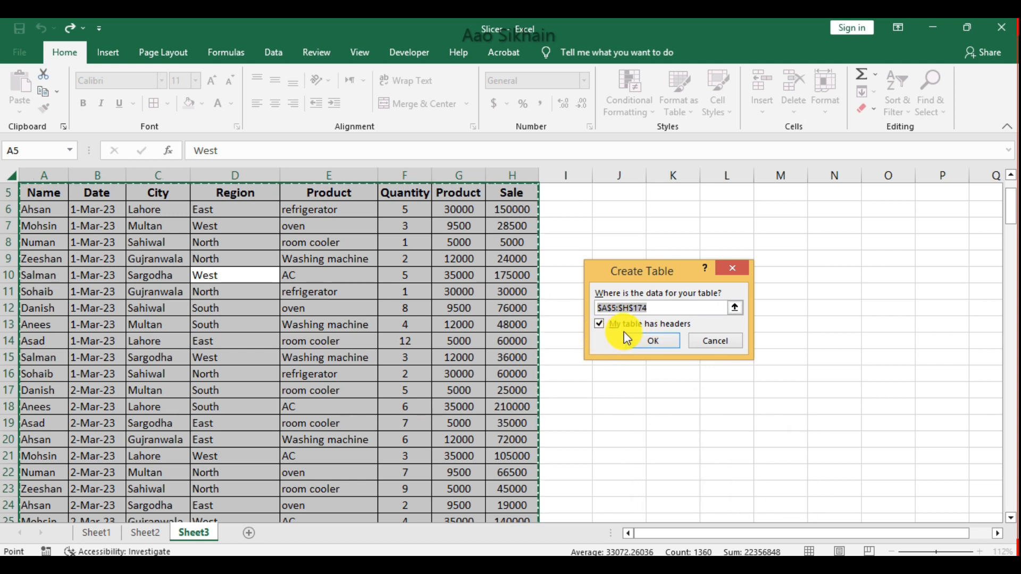
left_click(655, 339)
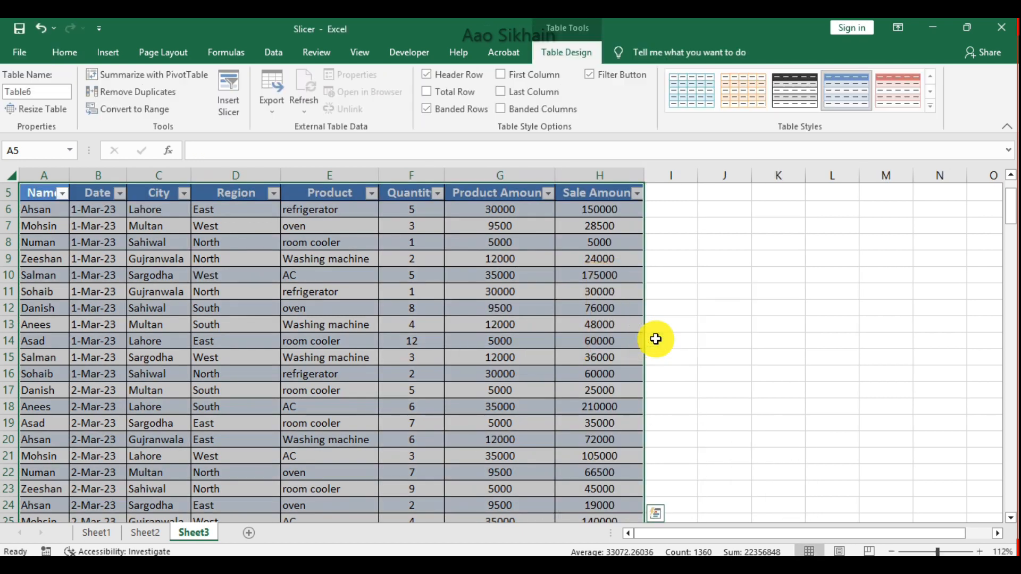
left_click(656, 293)
key("Up")
key("Up")
key("Up")
key("Up")
key("Up")
key("Up")
key("Up")
key("Up")
key("Up")
key("Up")
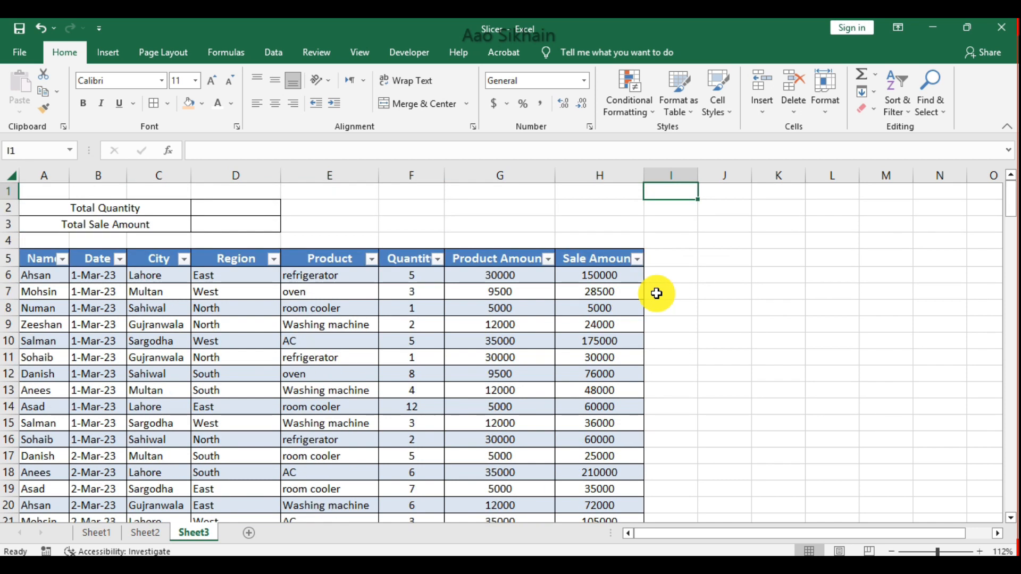
left_click(458, 325)
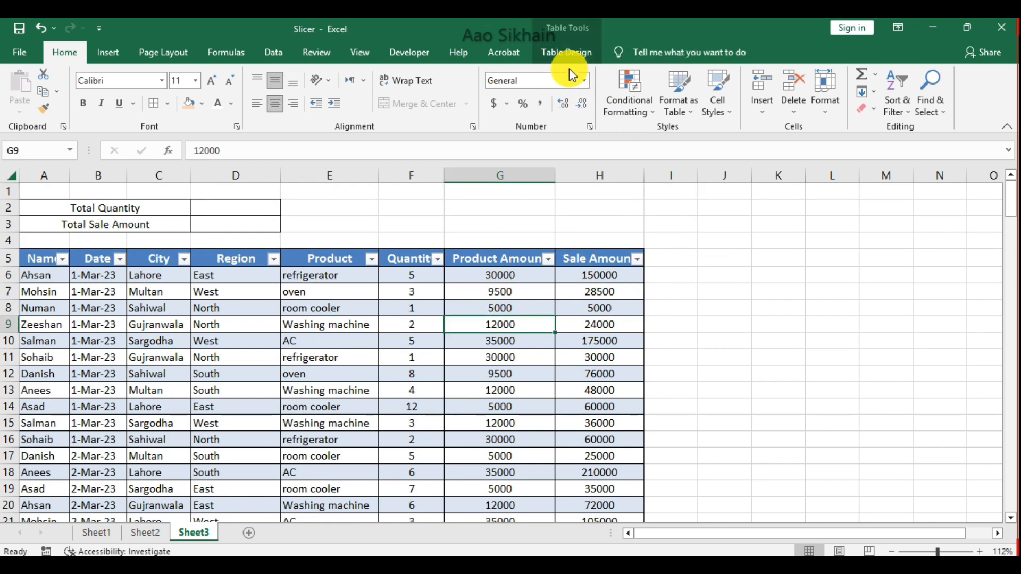
left_click(743, 257)
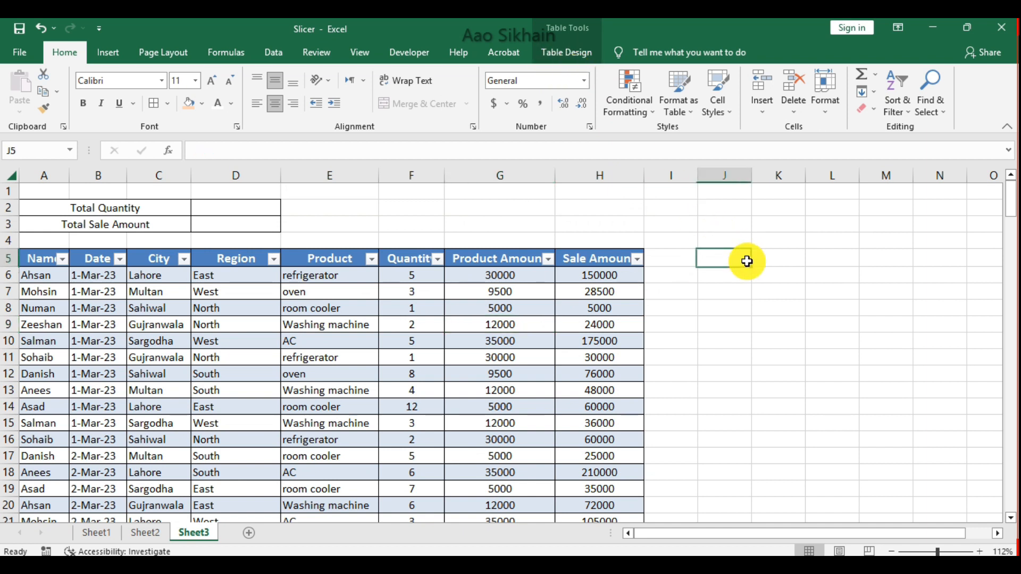
Step: Insert slicers for the Date, Region and Product fields of the sales table
left_click(472, 305)
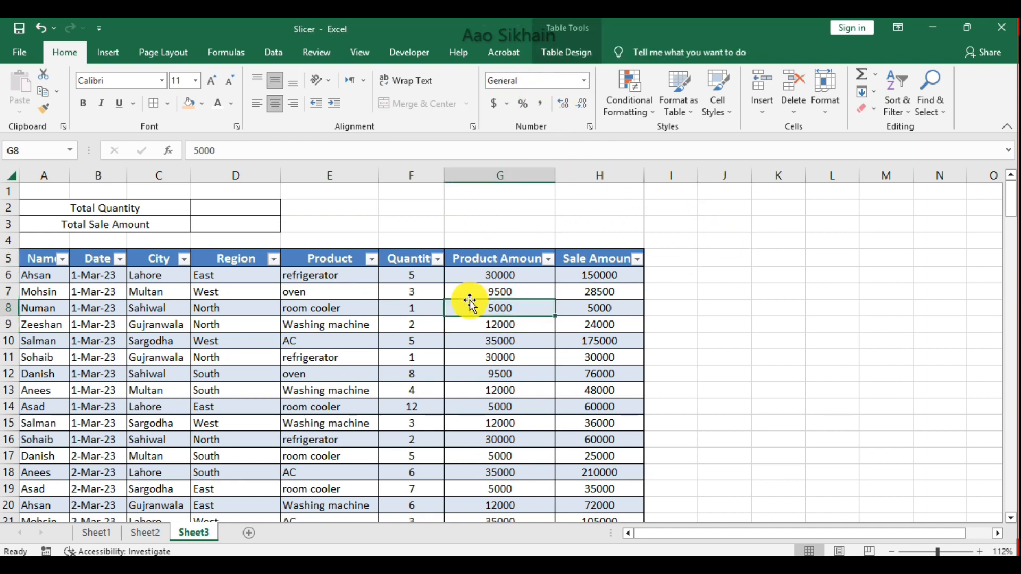
left_click(583, 61)
left_click(938, 115)
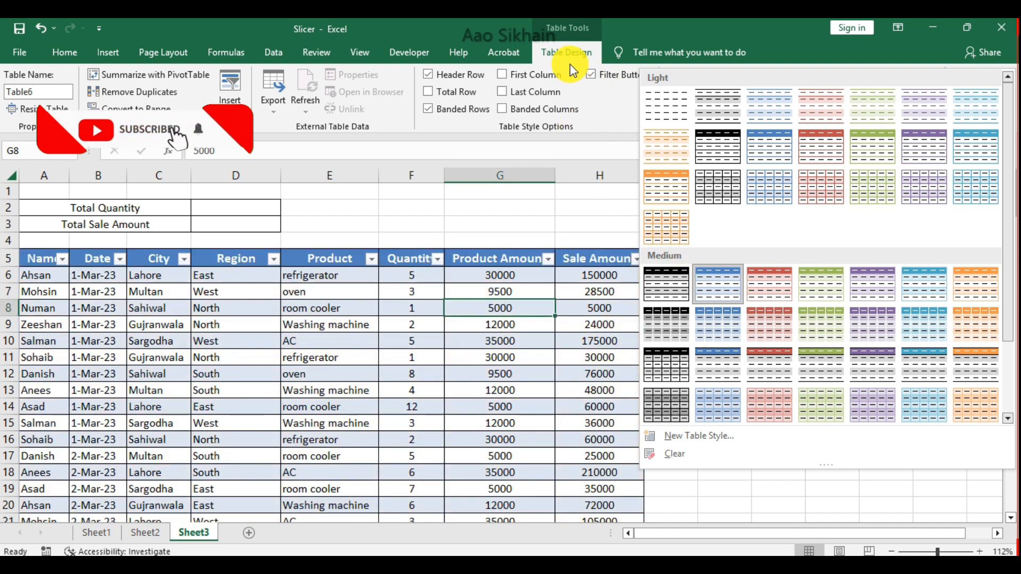
left_click(560, 57)
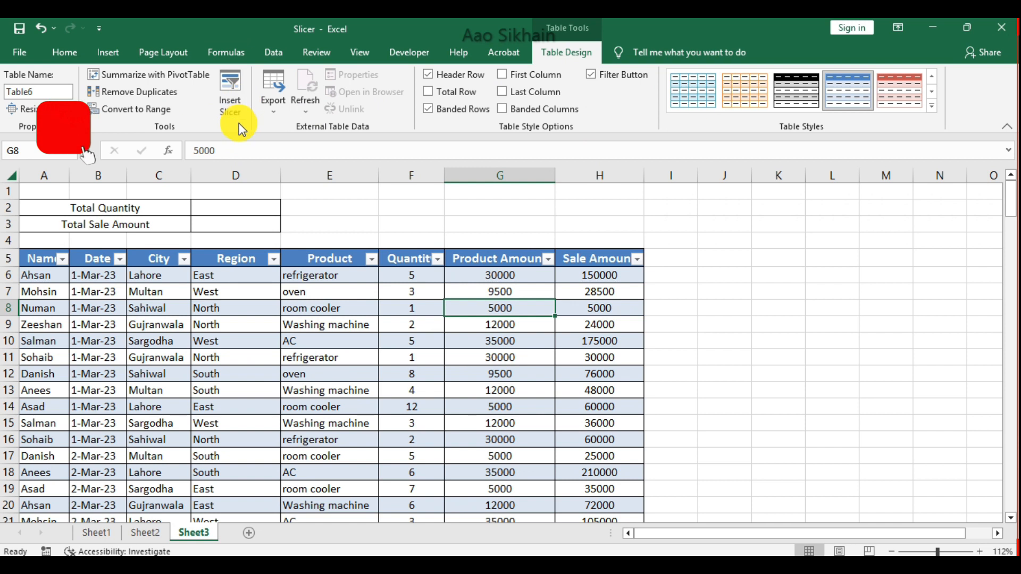
left_click(234, 100)
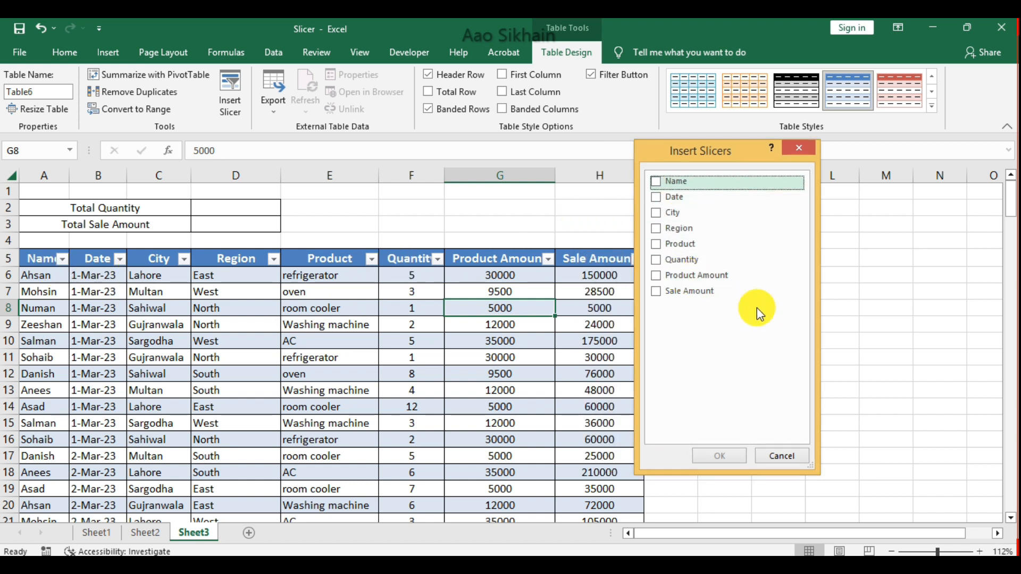
left_click(656, 228)
left_click(657, 246)
left_click(655, 198)
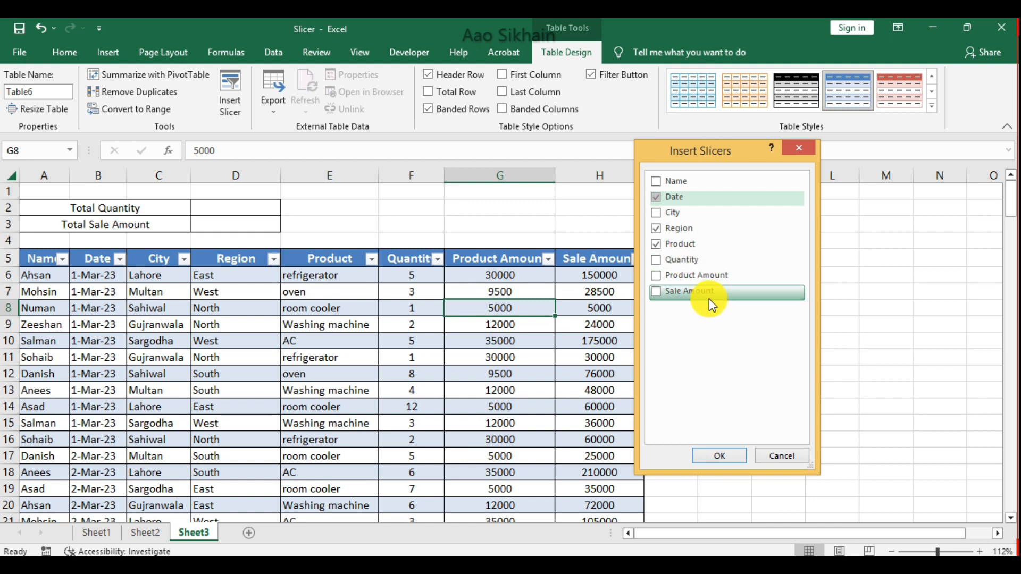
left_click(719, 456)
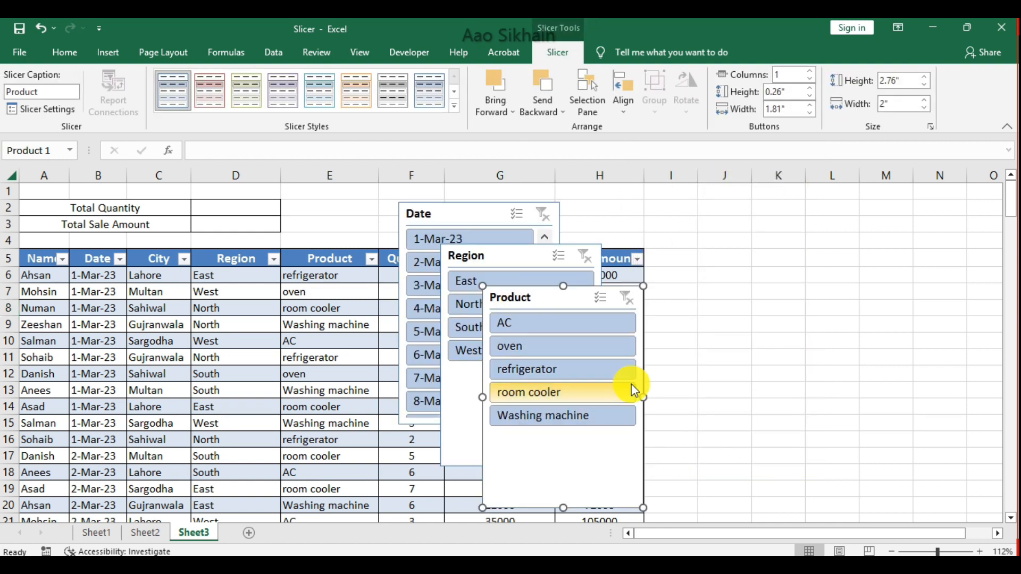
Step: Move the Product slicer clear of the table, over columns L to N, and shorten it to about 1.93" high
left_click_drag(537, 302, 825, 218)
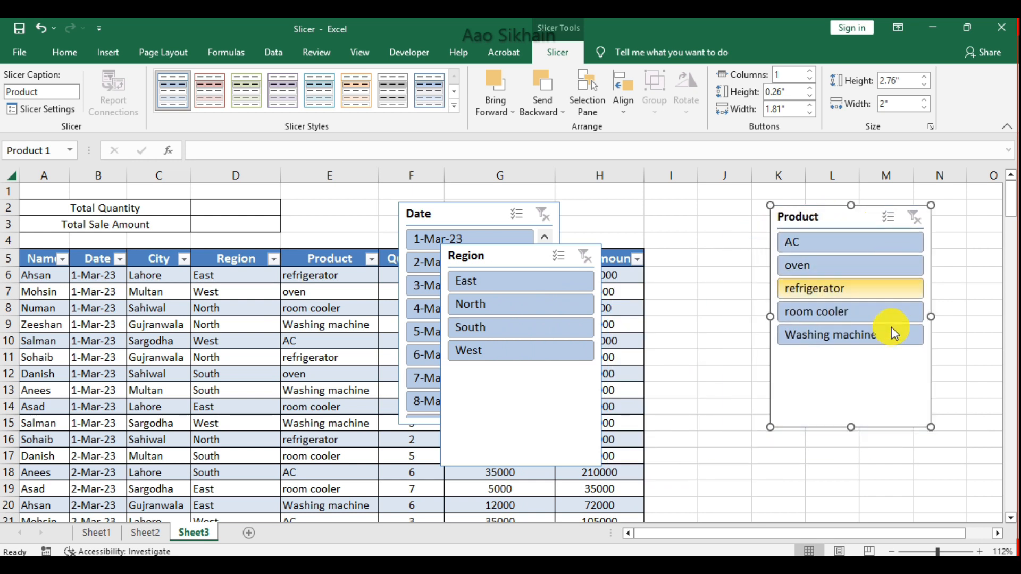
left_click_drag(851, 427, 851, 360)
left_click_drag(821, 223, 868, 213)
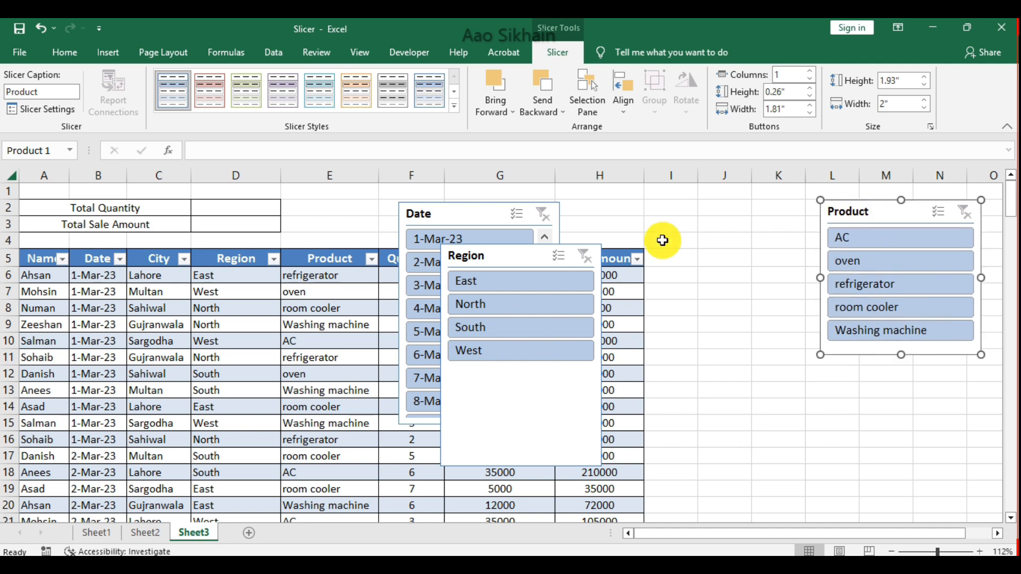
Step: Shorten the Region slicer to about 1.63" high and place it directly below the Product slicer
left_click_drag(529, 253, 703, 207)
left_click_drag(694, 421, 698, 327)
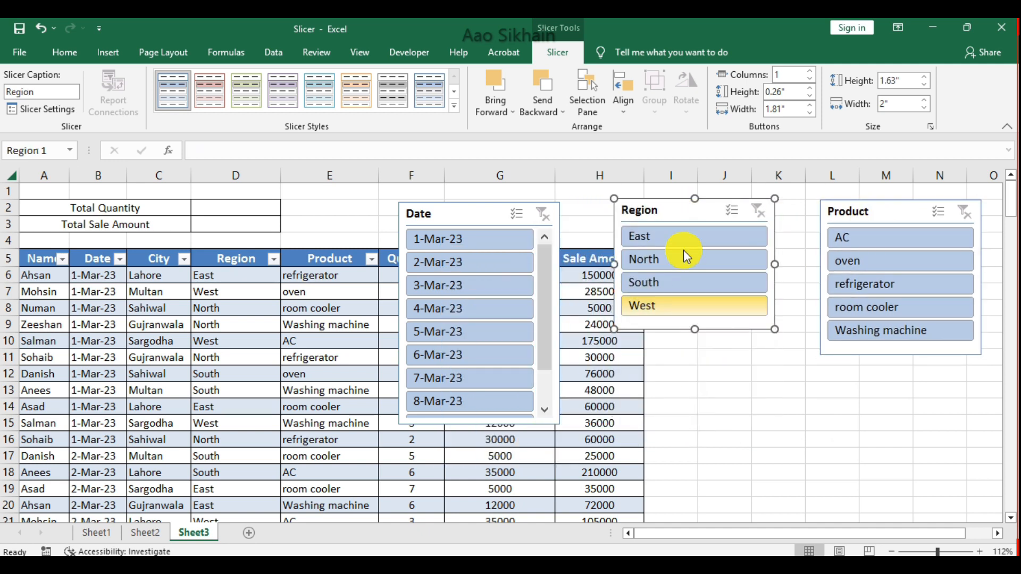
left_click_drag(660, 208, 874, 378)
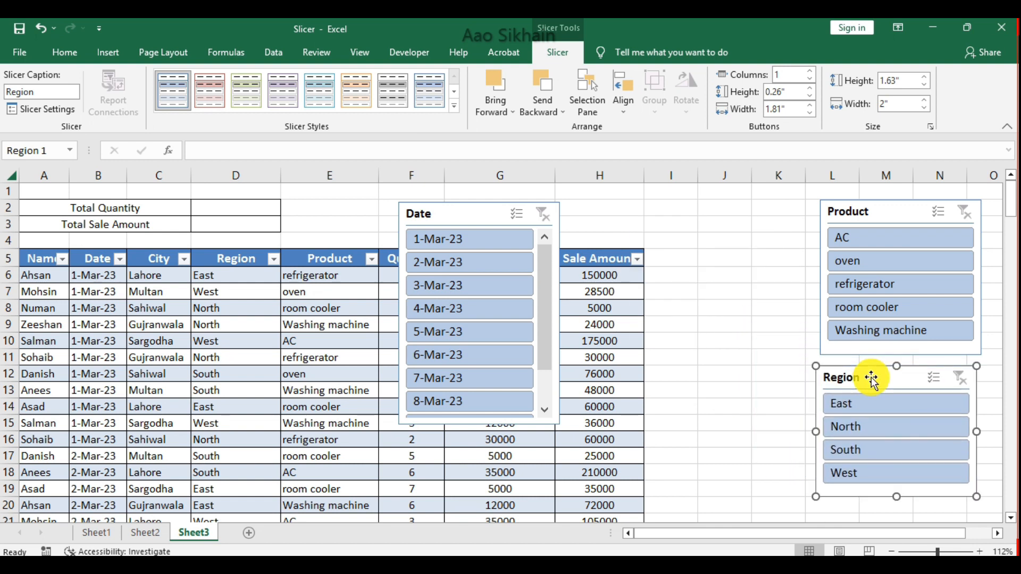
Step: Place the Date slicer between the table and the Product slicer, about 3.5" high, and align the Region slicer under Product
left_click(507, 222)
left_click_drag(507, 222, 710, 218)
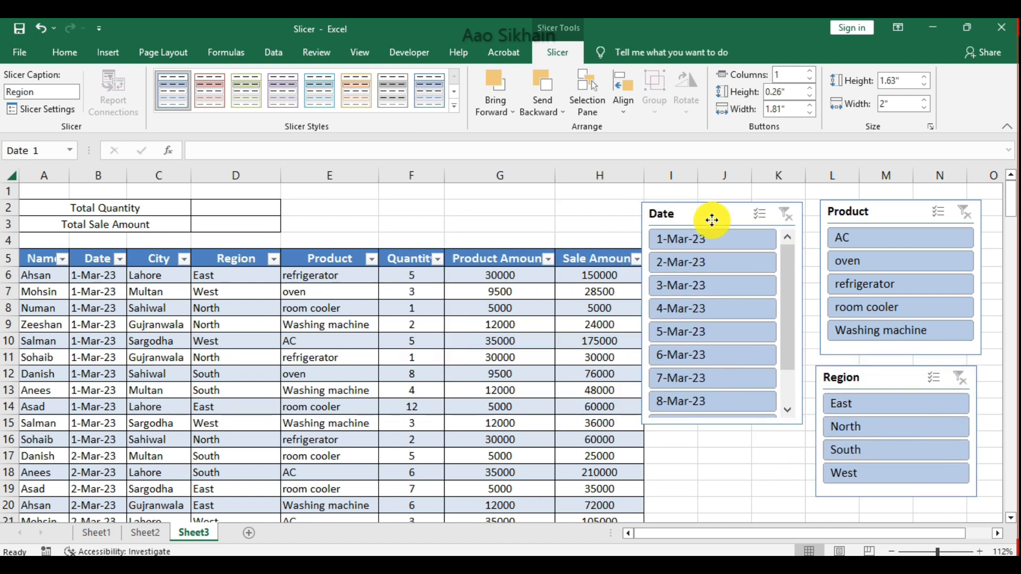
left_click_drag(725, 425, 725, 485)
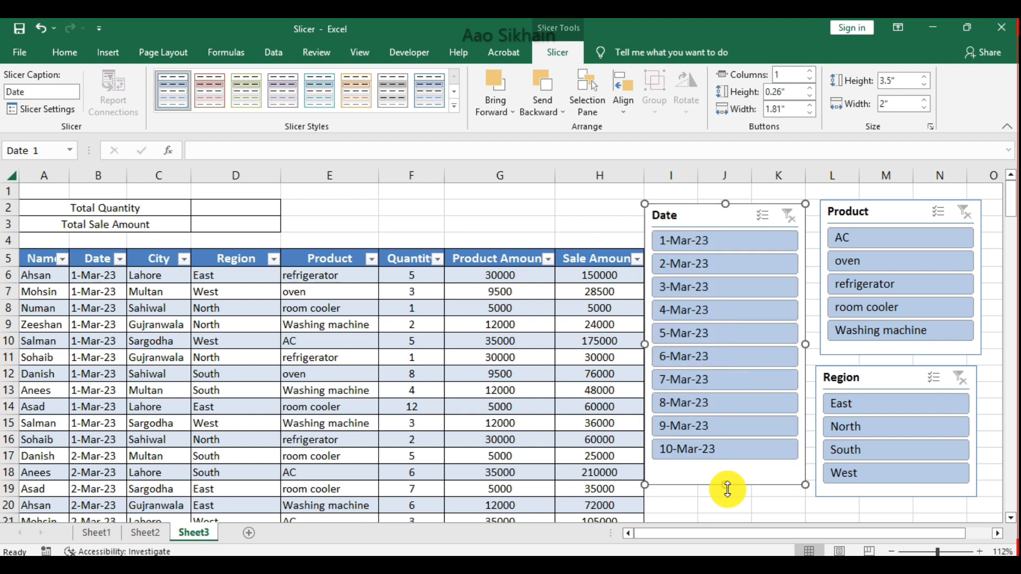
left_click_drag(864, 381, 883, 380)
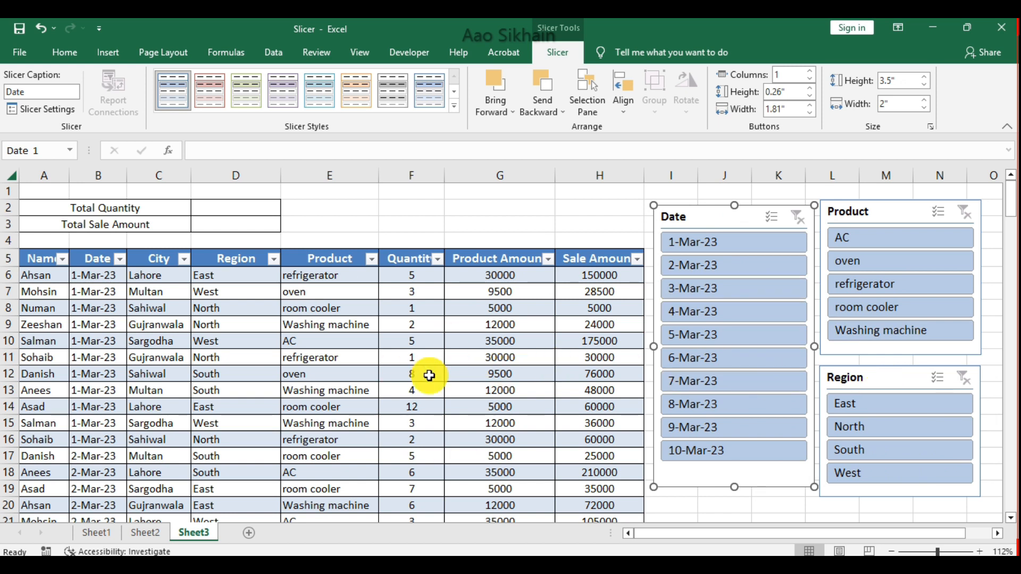
left_click(233, 209)
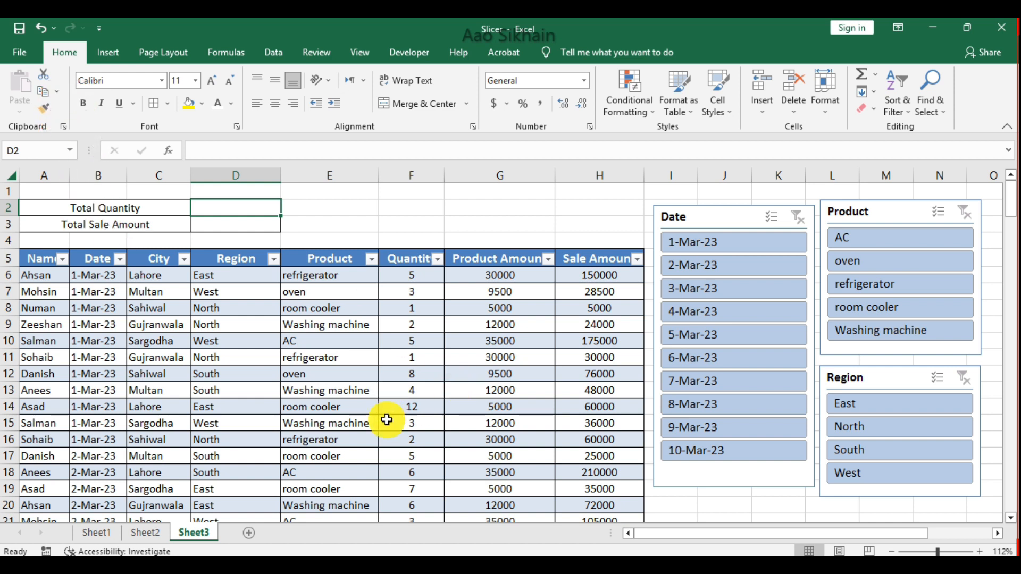
left_click(145, 532)
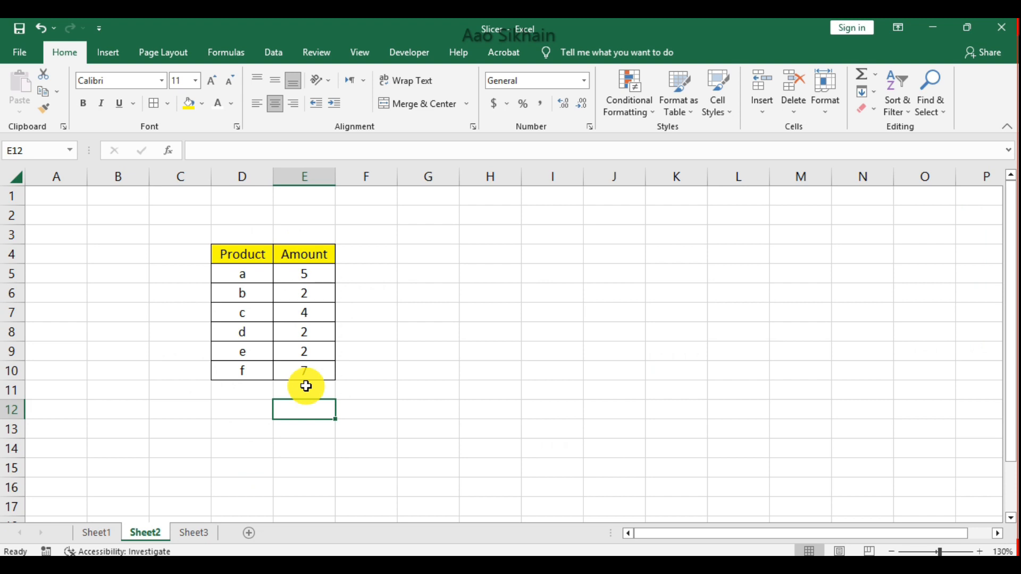
left_click(195, 532)
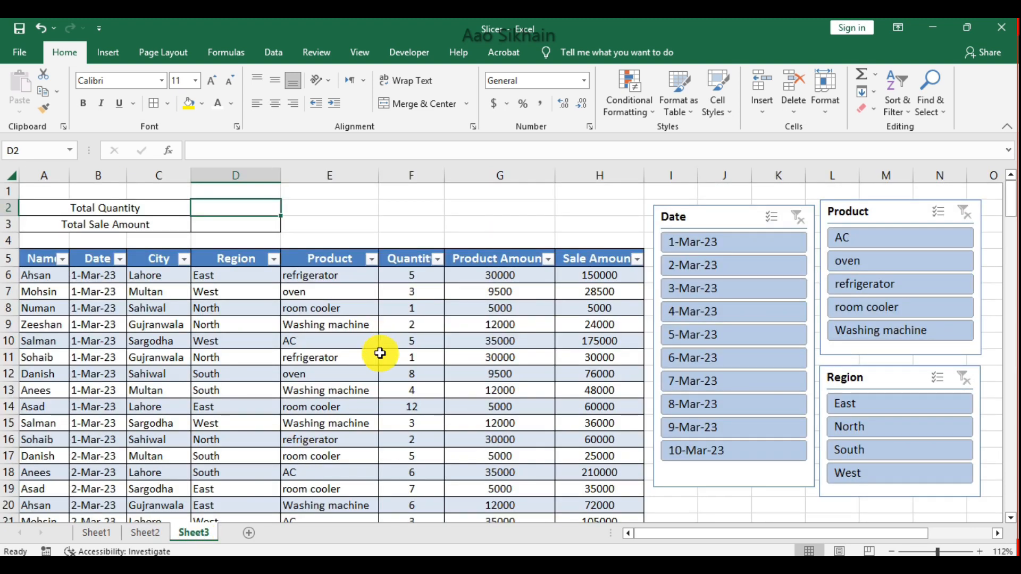
Step: Sum the amounts in E5:E10 of Sheet2 with a SUM formula in cell E12
left_click(162, 530)
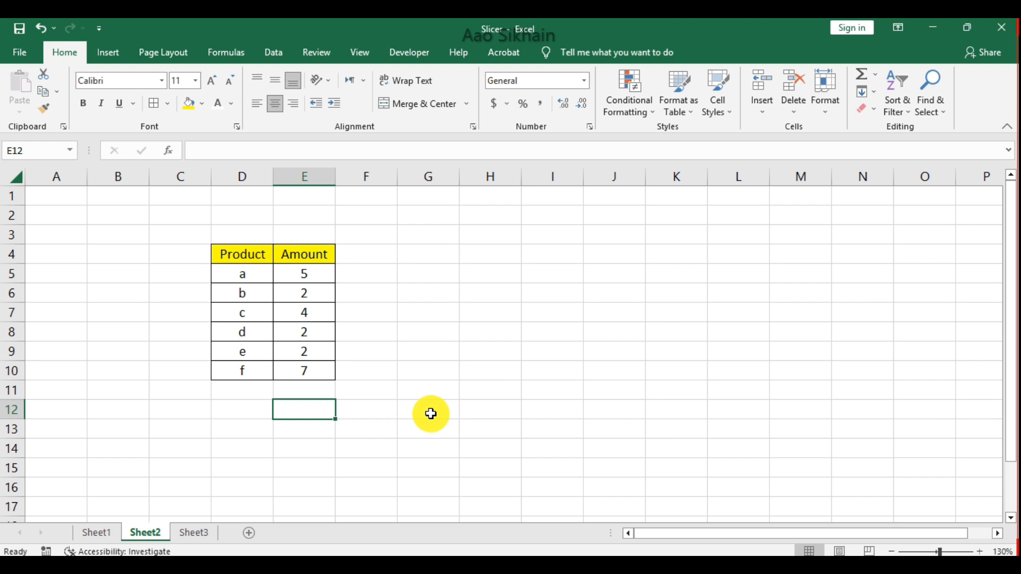
type("=sum")
key("Tab")
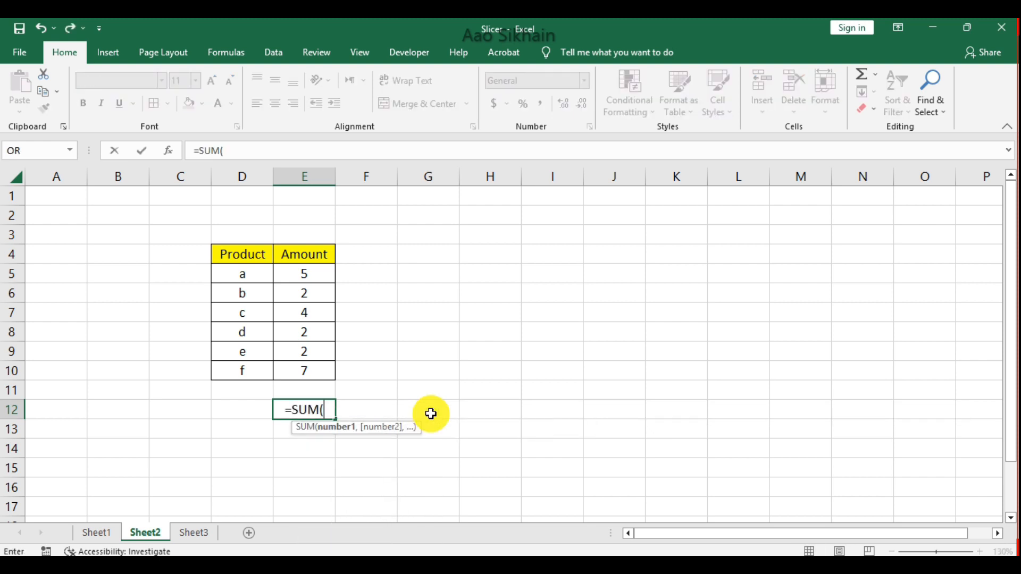
left_click_drag(309, 269, 304, 371)
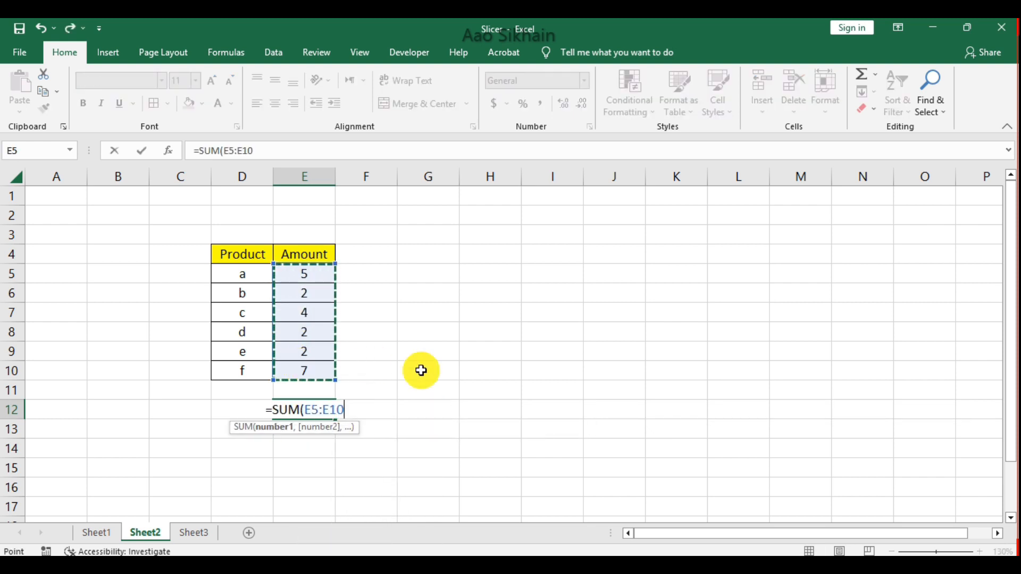
key("Return")
left_click(322, 408)
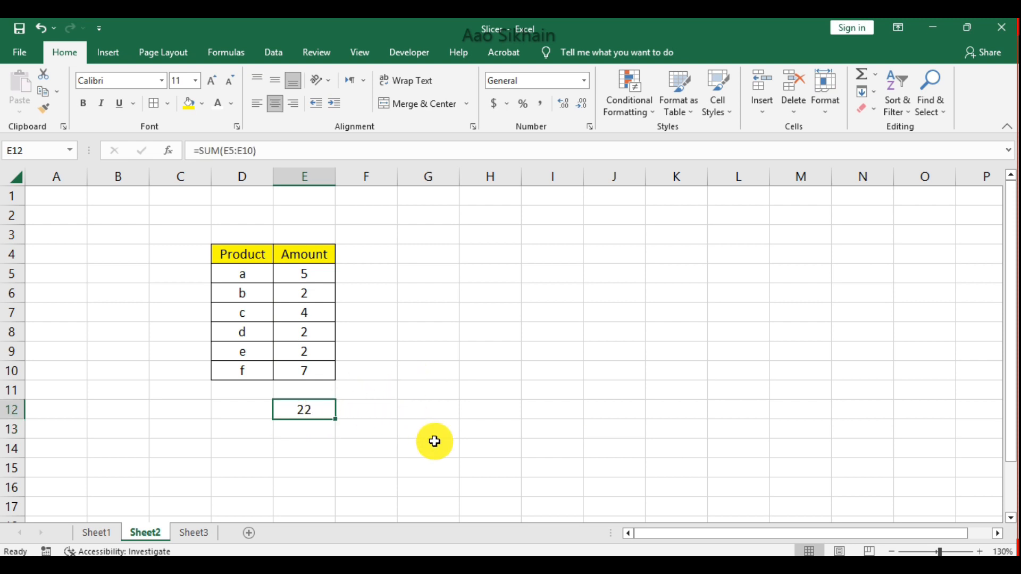
Step: Add filter buttons to the Product and Amount headers in D4:E4
left_click_drag(239, 255, 297, 258)
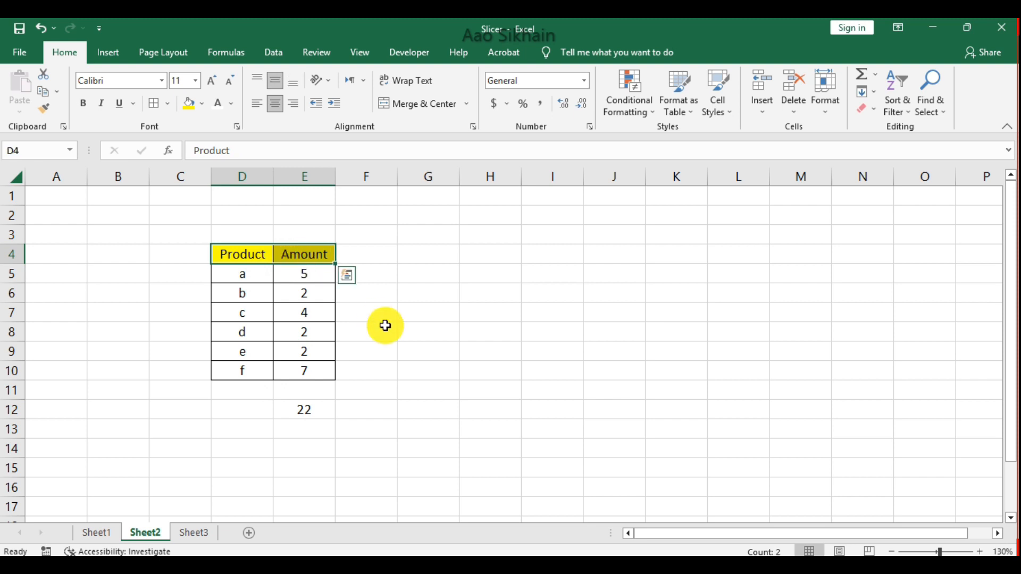
key("ctrl+shift+l")
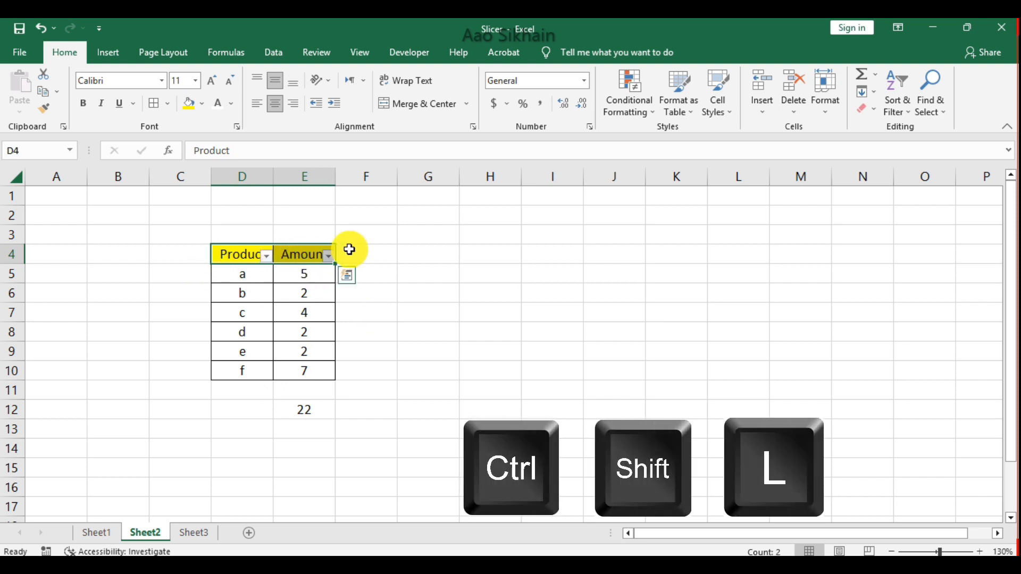
left_click(372, 250)
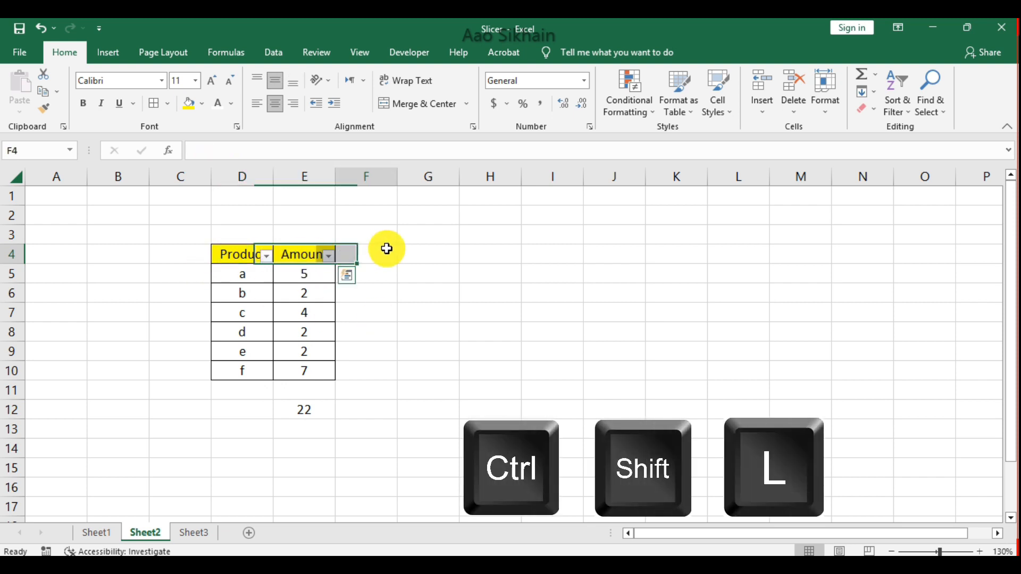
Step: Test the SUM formula in E12 by filtering the Product column to a and d, and restore all products
left_click(267, 257)
left_click(128, 400)
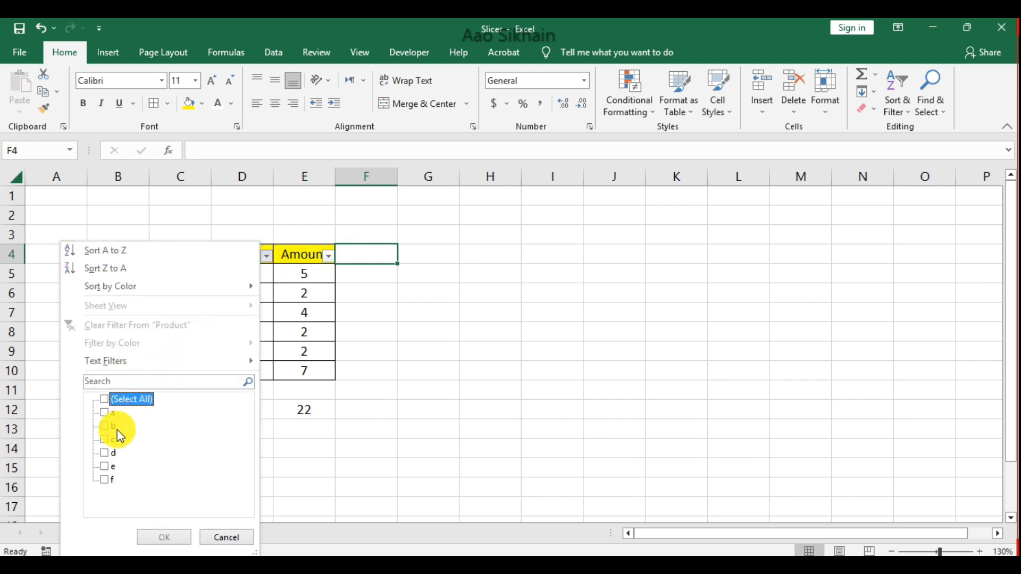
left_click(106, 413)
left_click(106, 453)
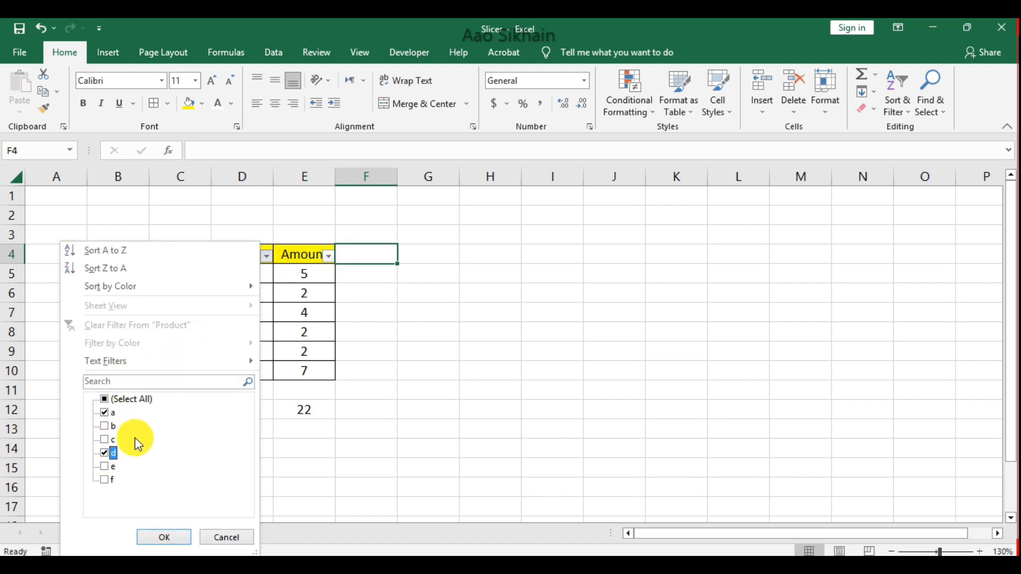
left_click(155, 534)
left_click(394, 378)
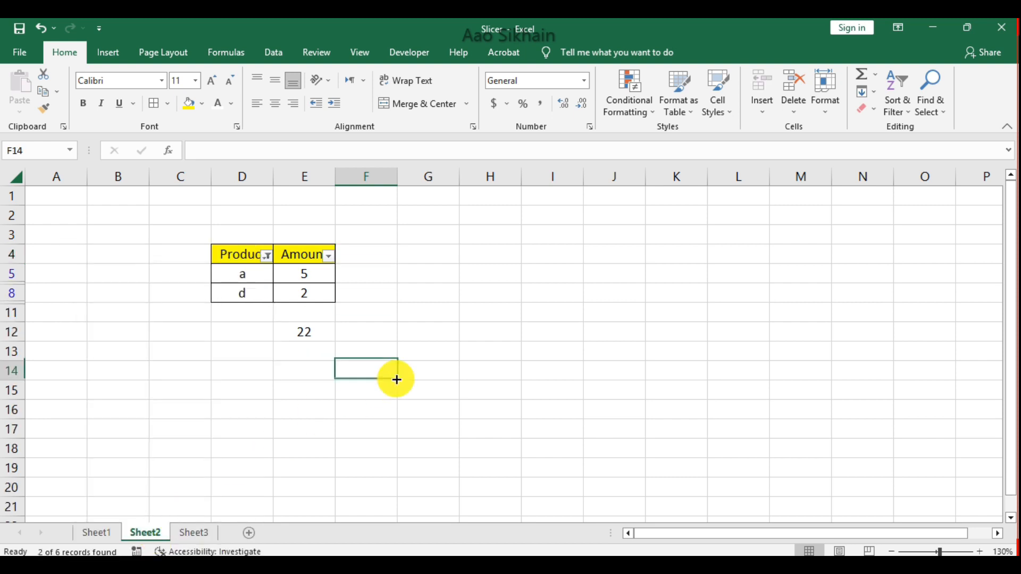
left_click(314, 334)
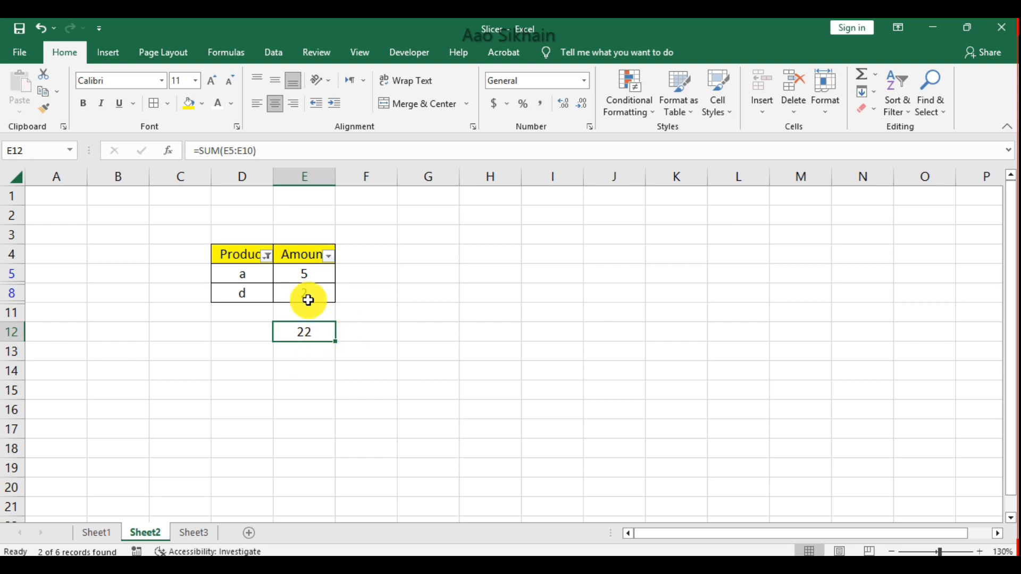
left_click(267, 255)
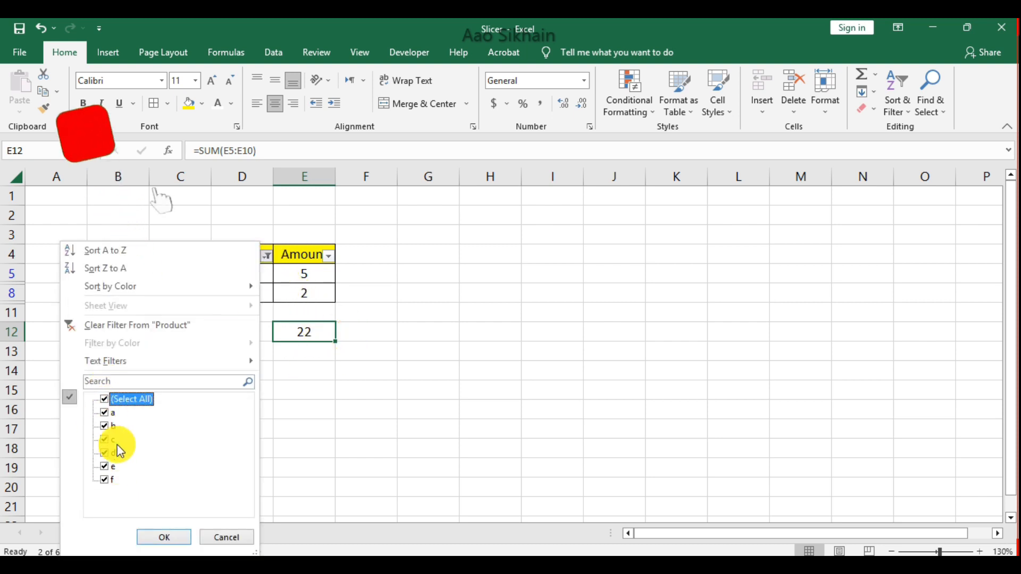
left_click(171, 540)
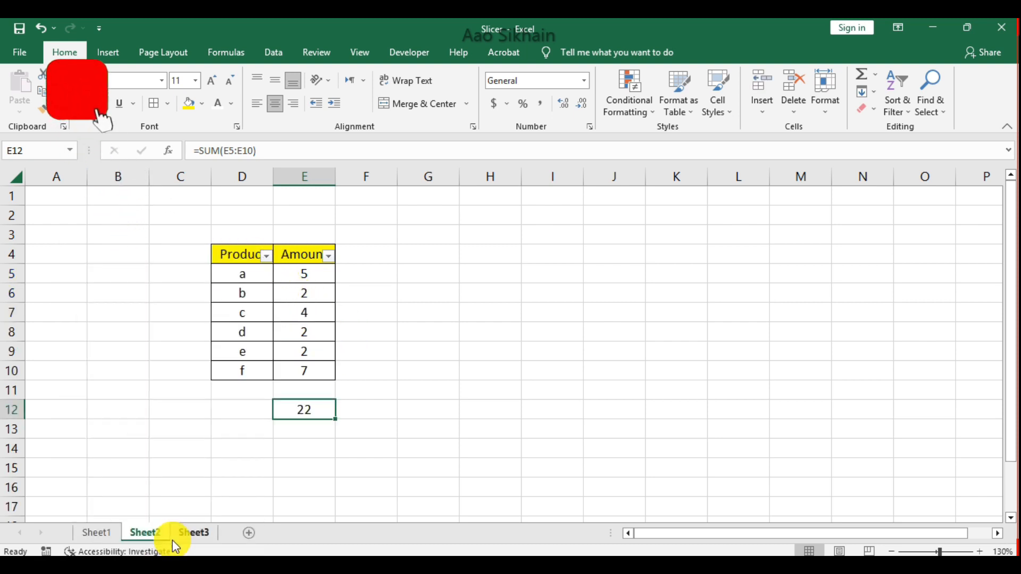
Step: Total the amounts in E5:E10 with a SUBTOTAL formula using function 9 in cell E14, and center the cell
left_click(305, 447)
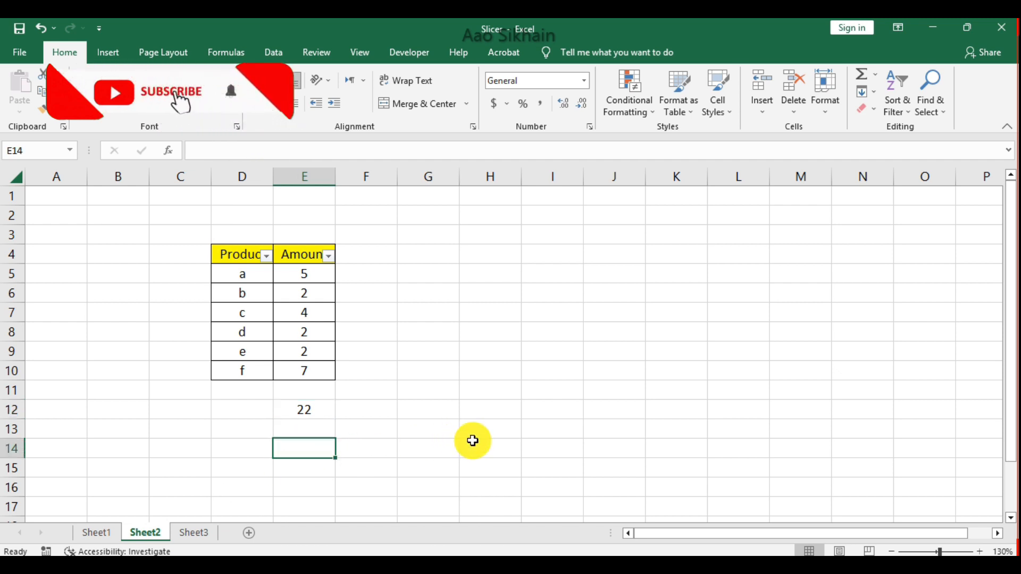
type("=sub")
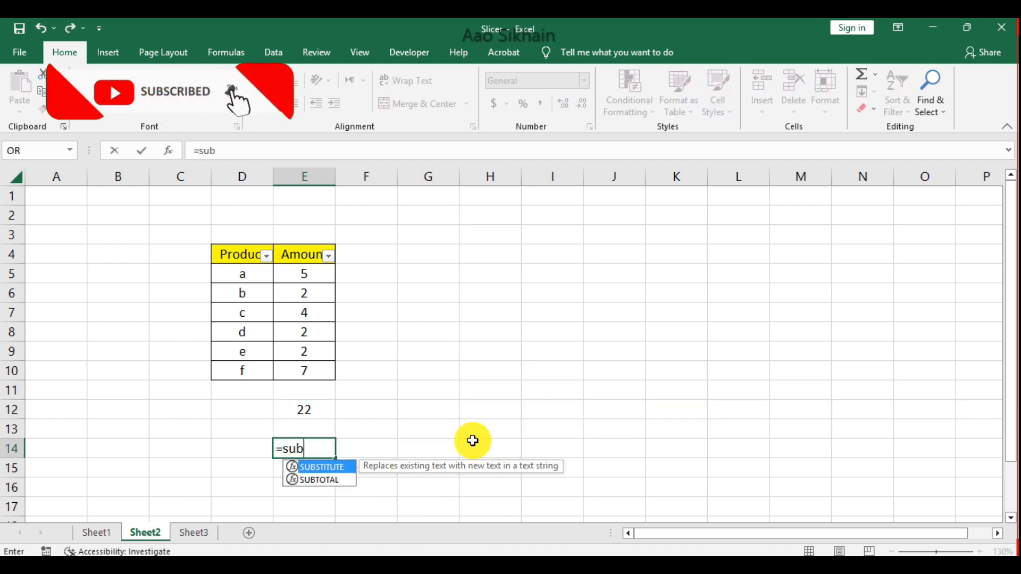
key("Down")
key("Tab")
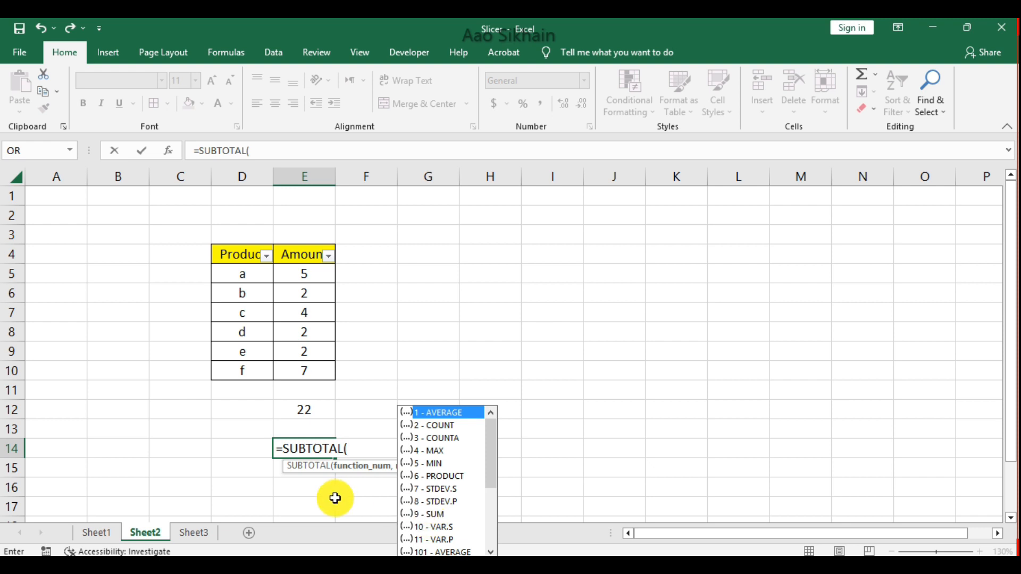
type(",")
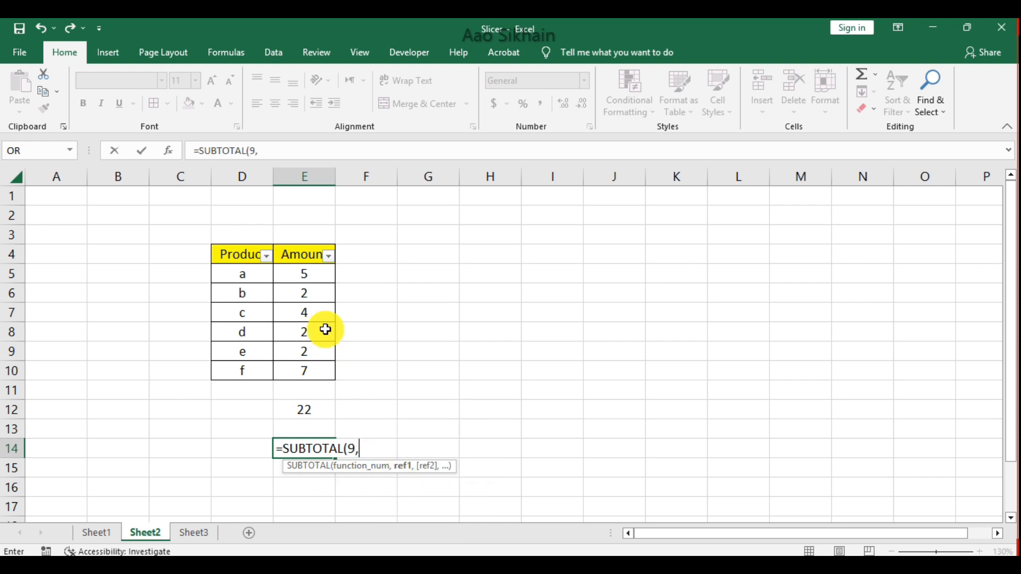
left_click_drag(308, 271, 316, 371)
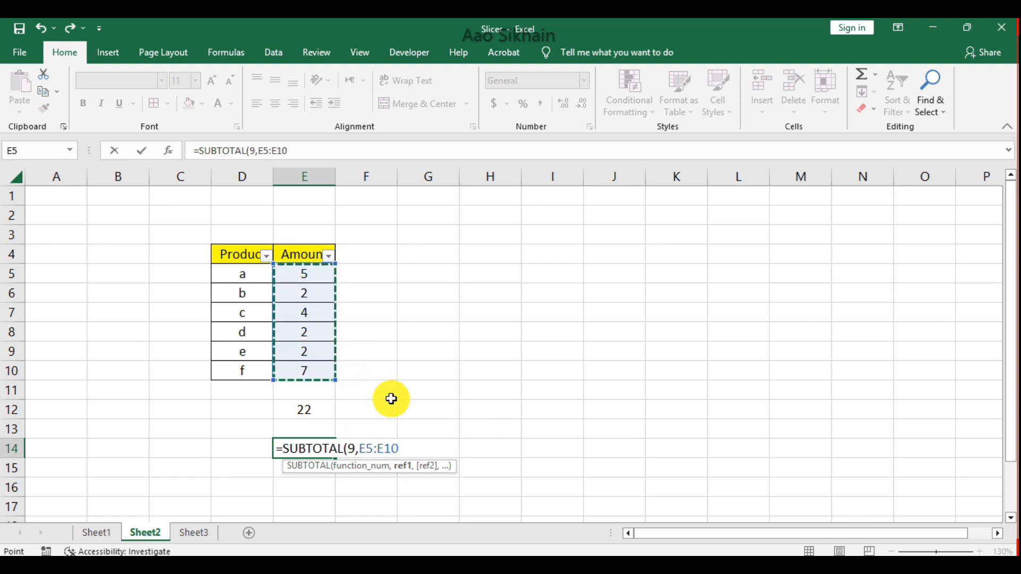
key("Return")
left_click(324, 448)
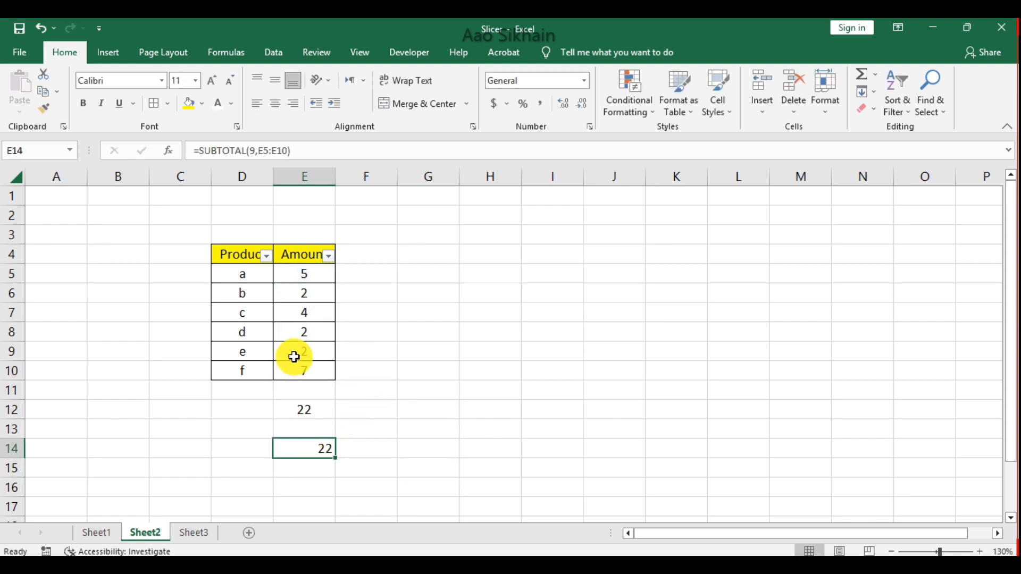
left_click(280, 105)
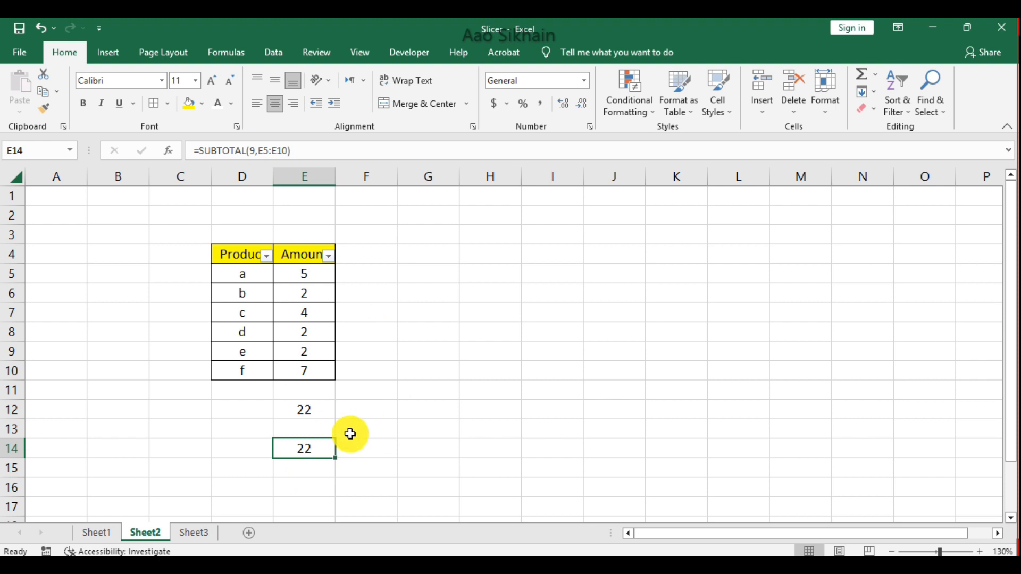
Step: Filter the Product column to a and d, and compare the SUM in E12 with the SUBTOTAL in E14
left_click(266, 256)
left_click(128, 399)
left_click(106, 413)
left_click(107, 453)
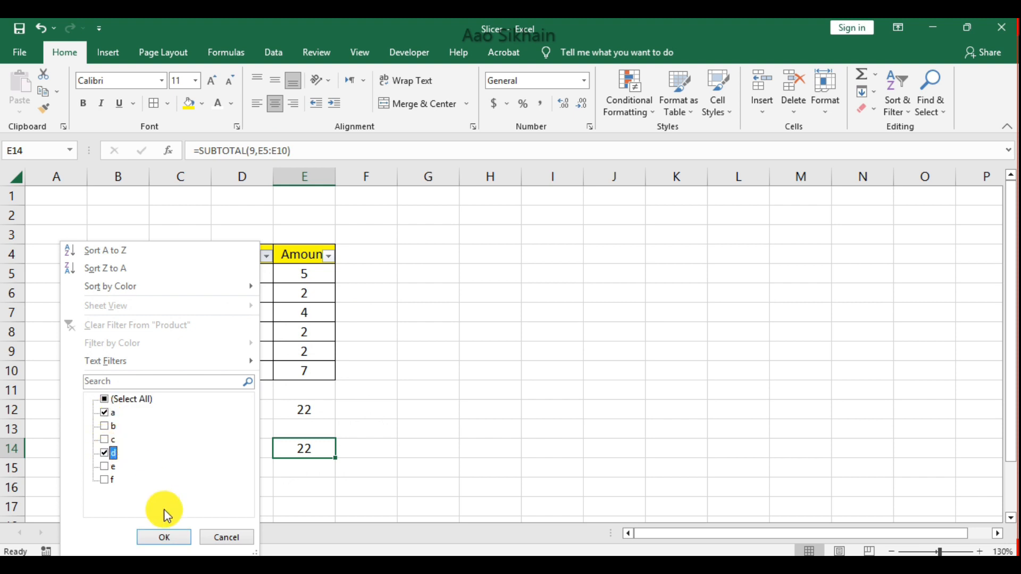
left_click(165, 538)
left_click(380, 373)
left_click(325, 330)
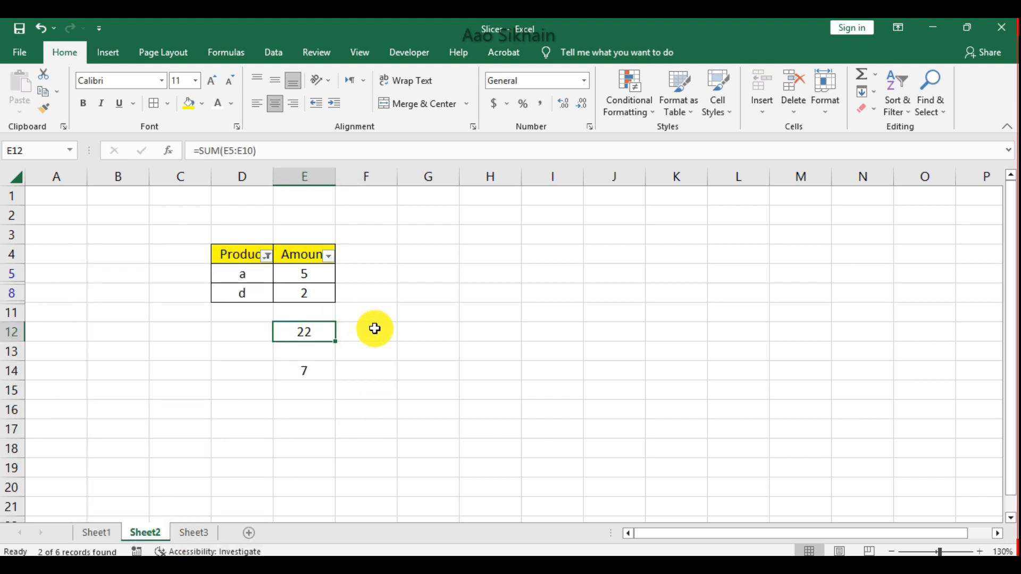
left_click(310, 373)
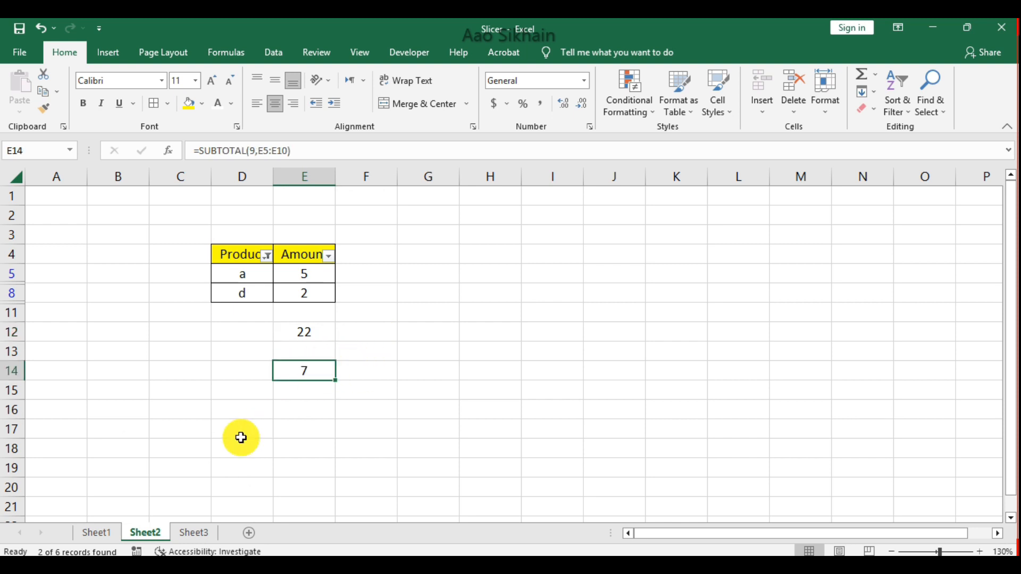
Step: On Sheet3, total the table's Quantity column with a SUBTOTAL formula using function 9 in D2, centered horizontally and vertically
left_click(202, 532)
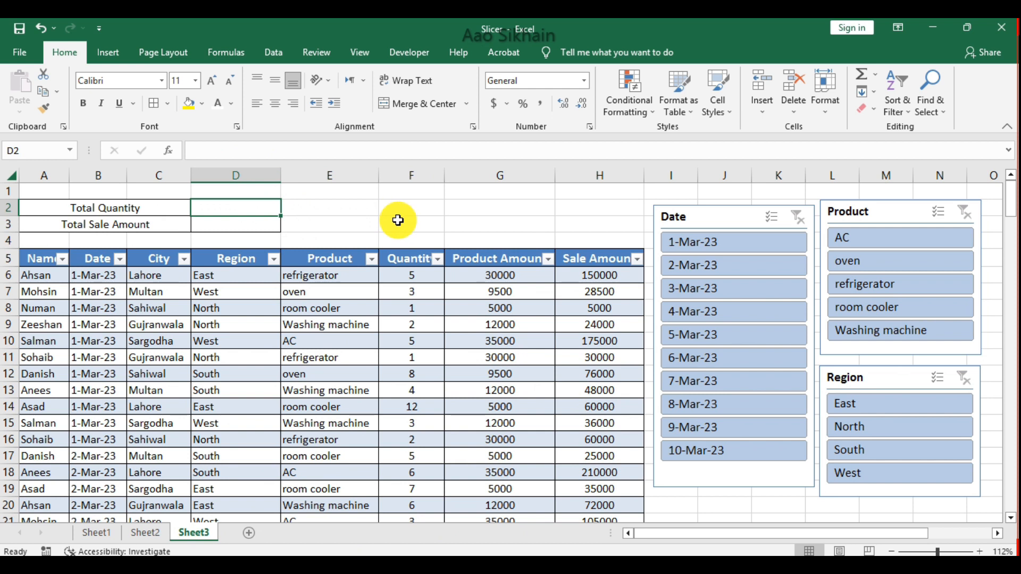
type("=sub")
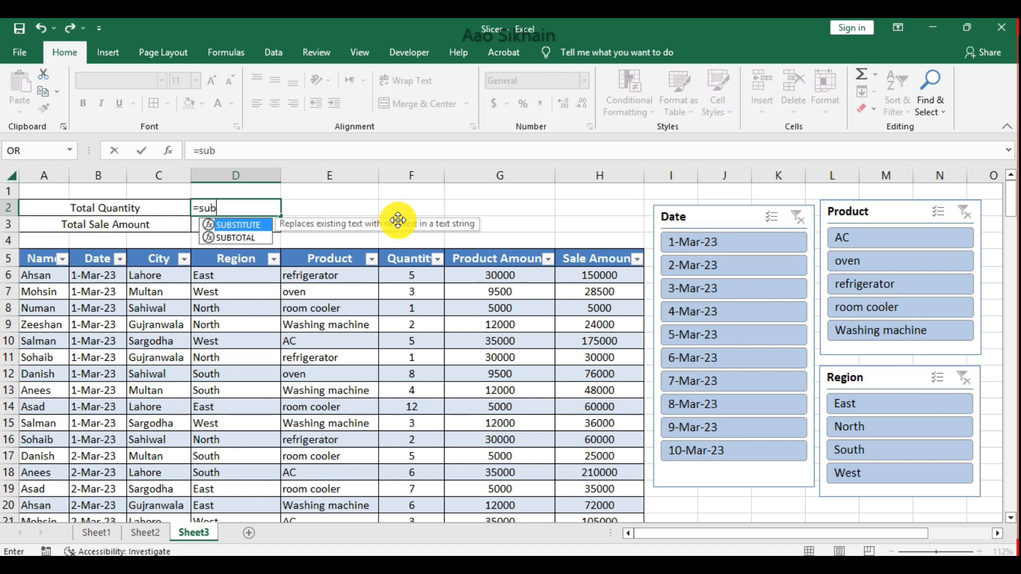
key("Down")
key("Tab")
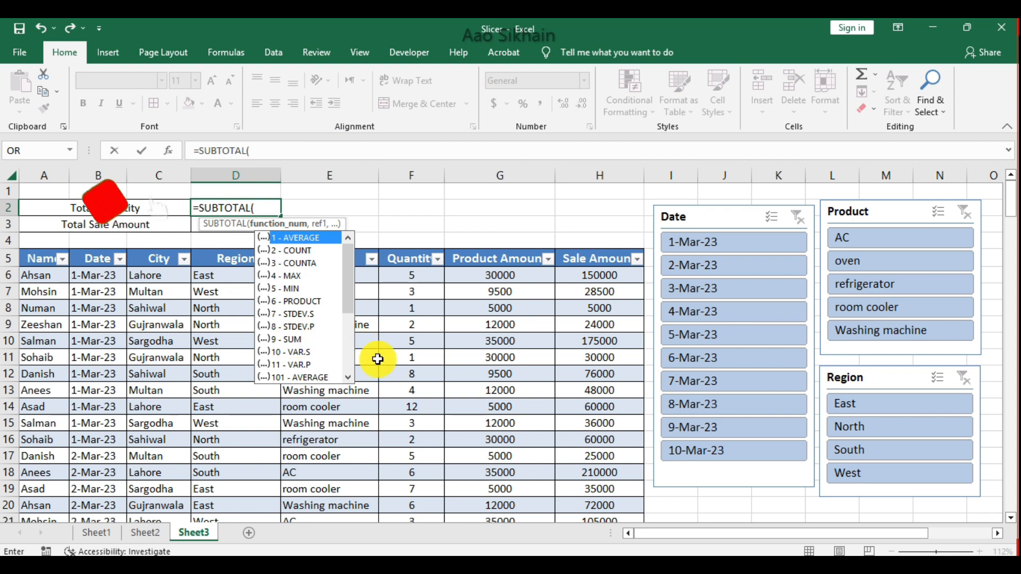
type("9,")
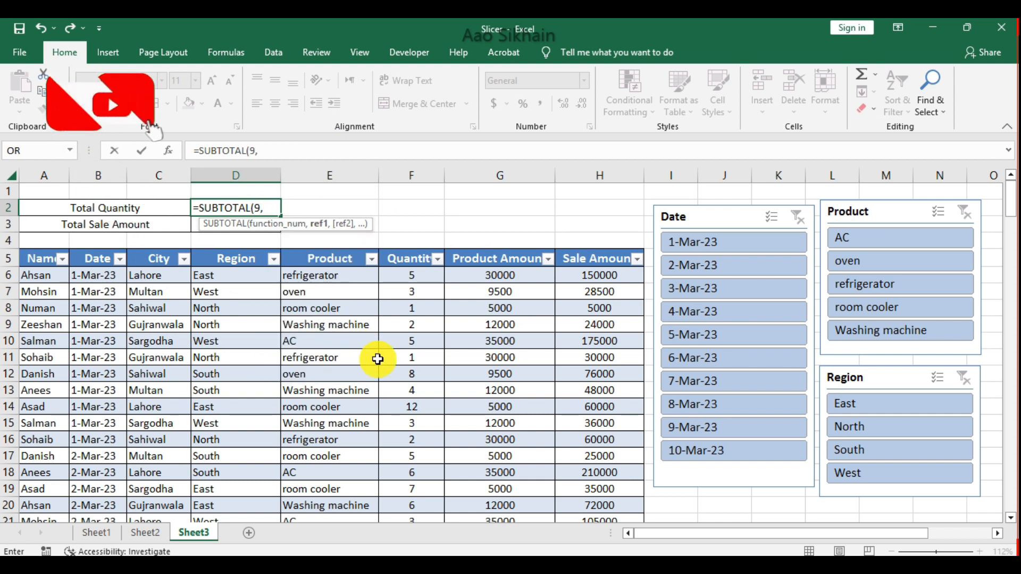
left_click(418, 276)
key("ctrl+shift+Down")
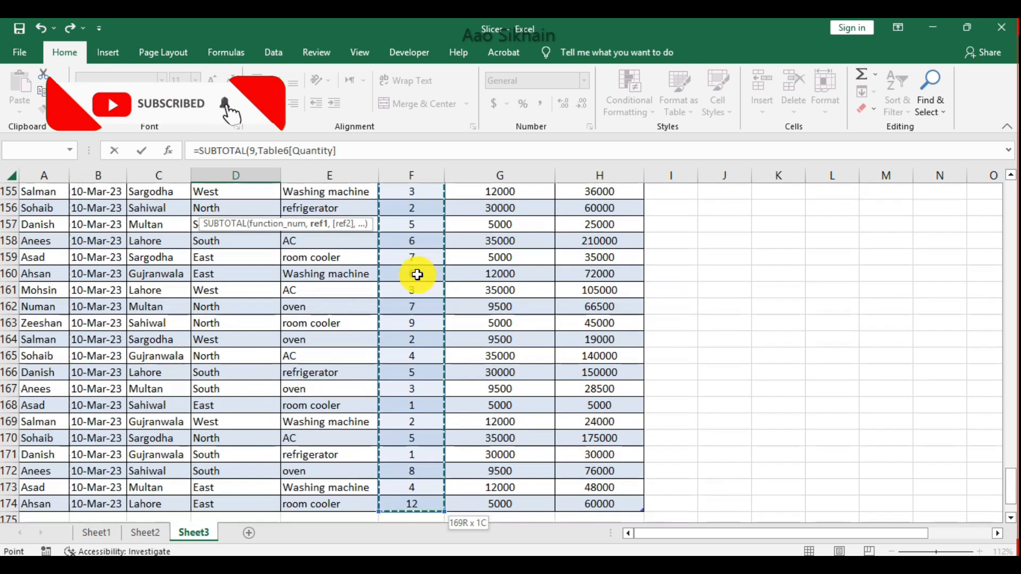
key("Return")
key("Up")
scroll(417, 275, "up", 1)
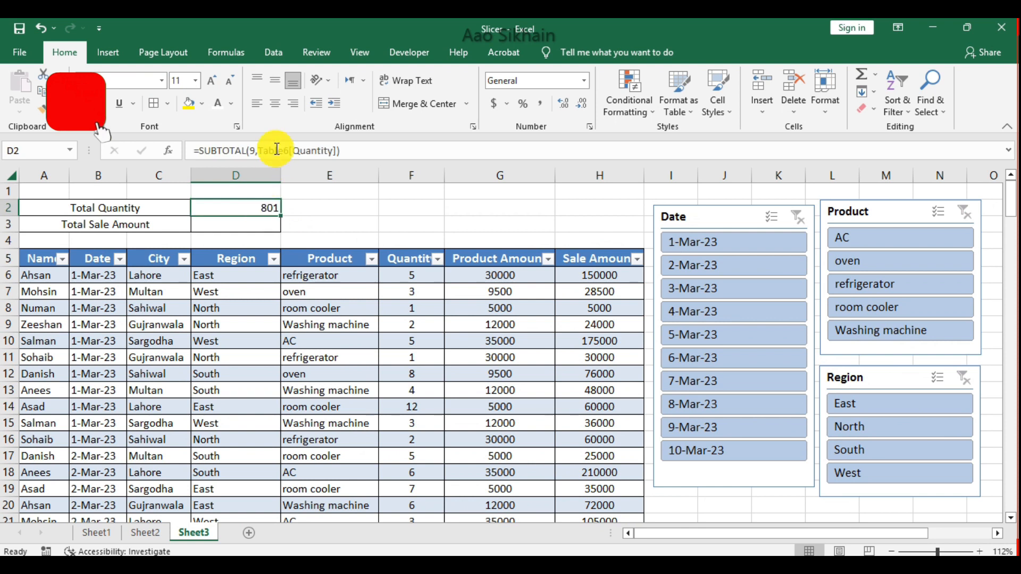
left_click(275, 103)
left_click(275, 80)
Step: Total the table's Sale Amount column with a SUBTOTAL formula using function 9 in D3, centered horizontally and vertically
left_click(252, 226)
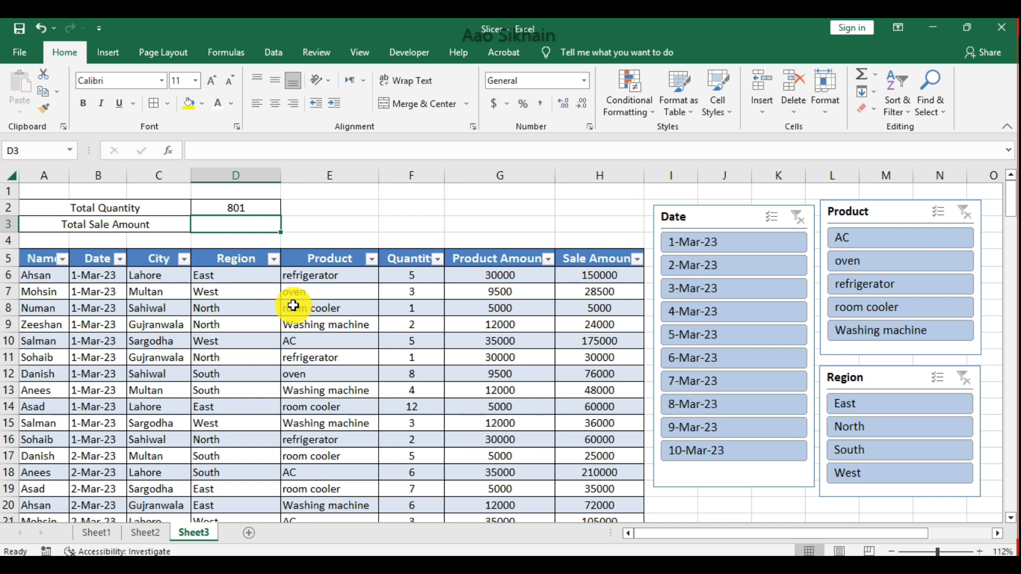
type("=sub")
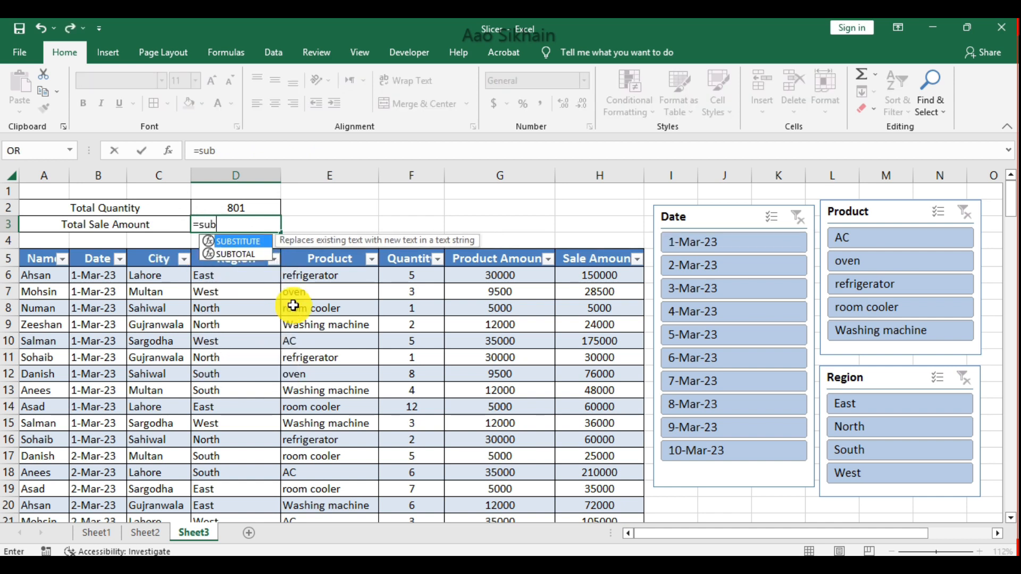
key("Down")
key("Tab")
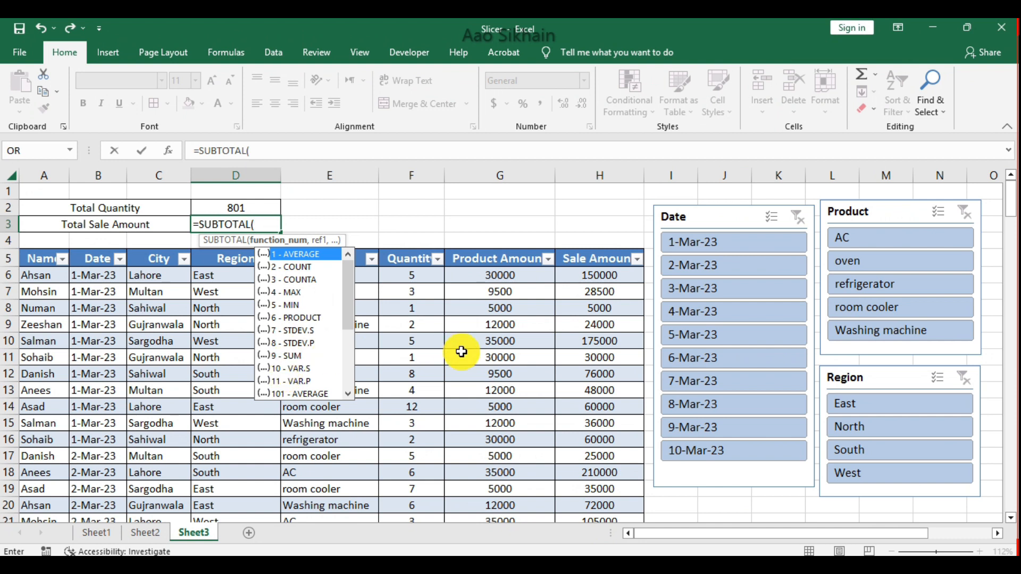
type("9,")
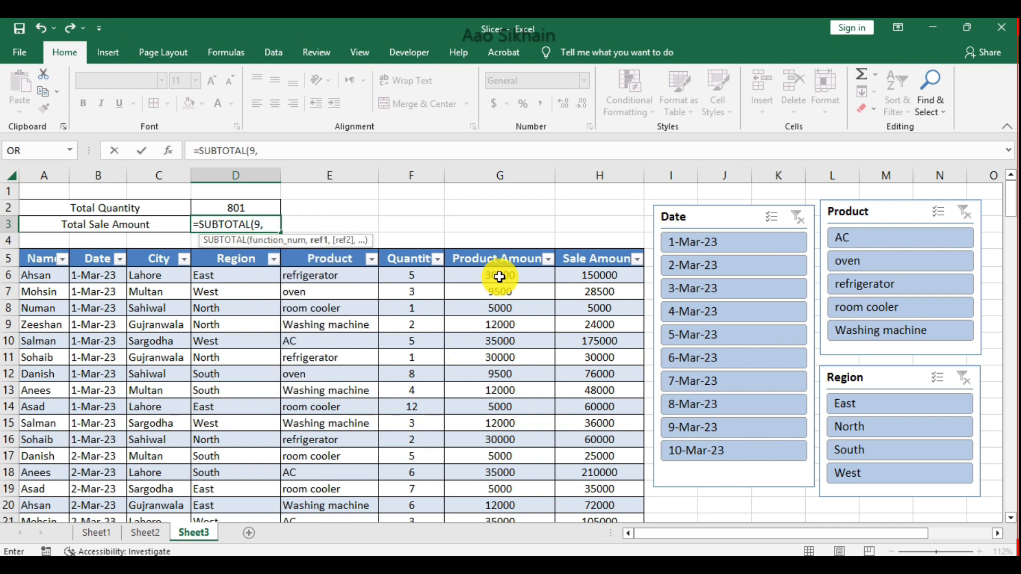
left_click(610, 277)
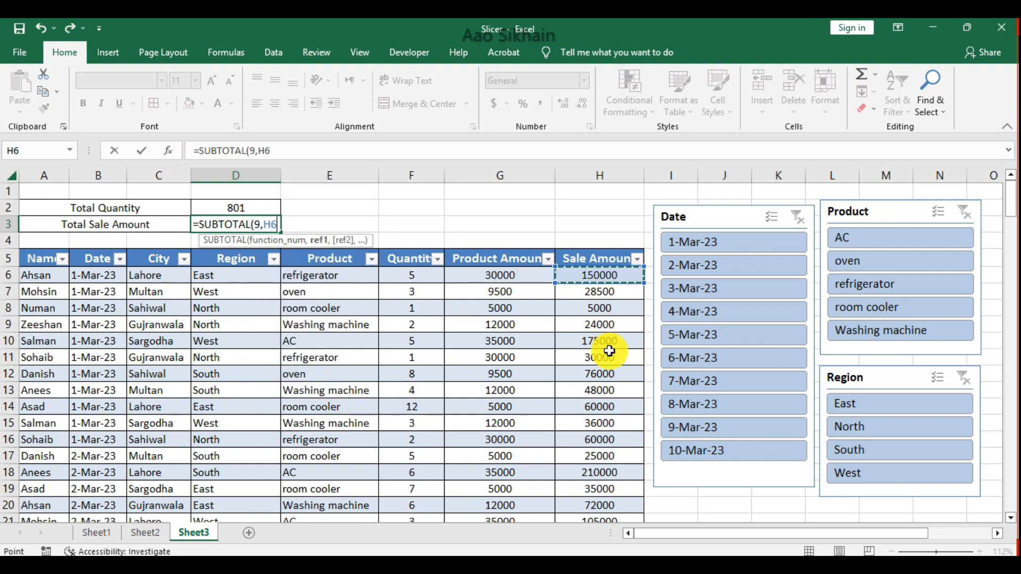
key("ctrl+shift+Down")
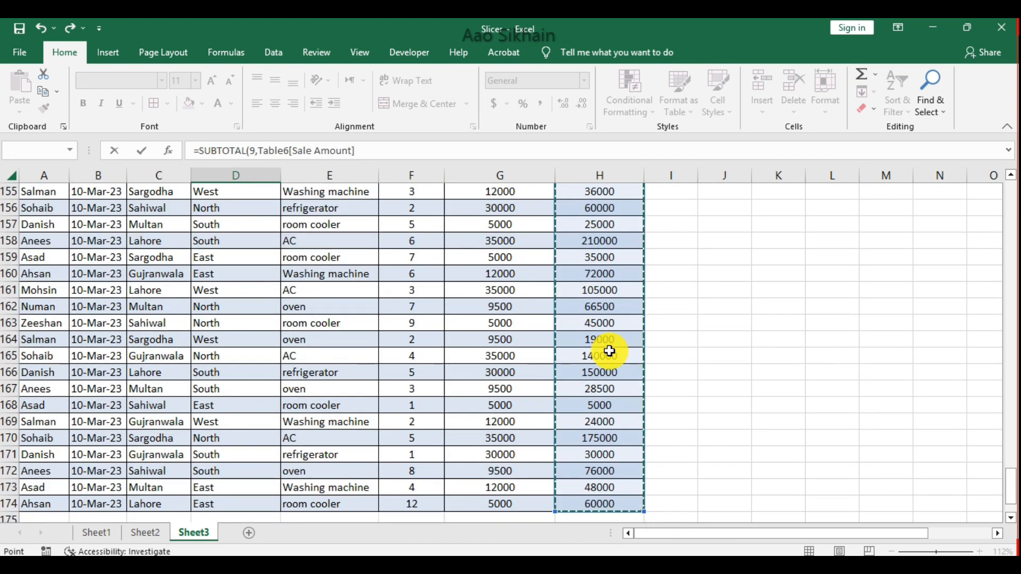
key("Return")
key("Up")
key("Up")
key("Up")
key("Down")
key("Down")
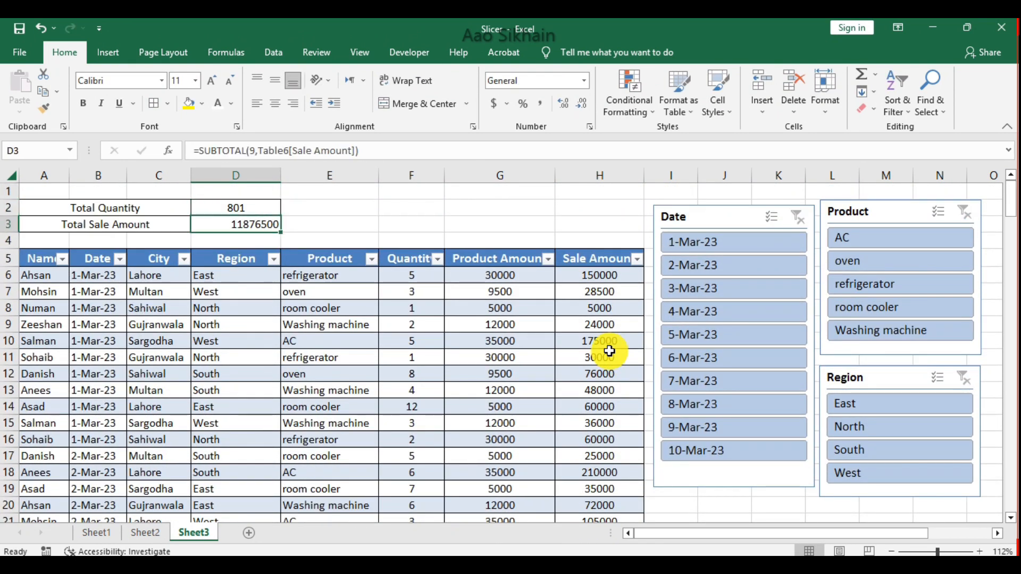
left_click(275, 79)
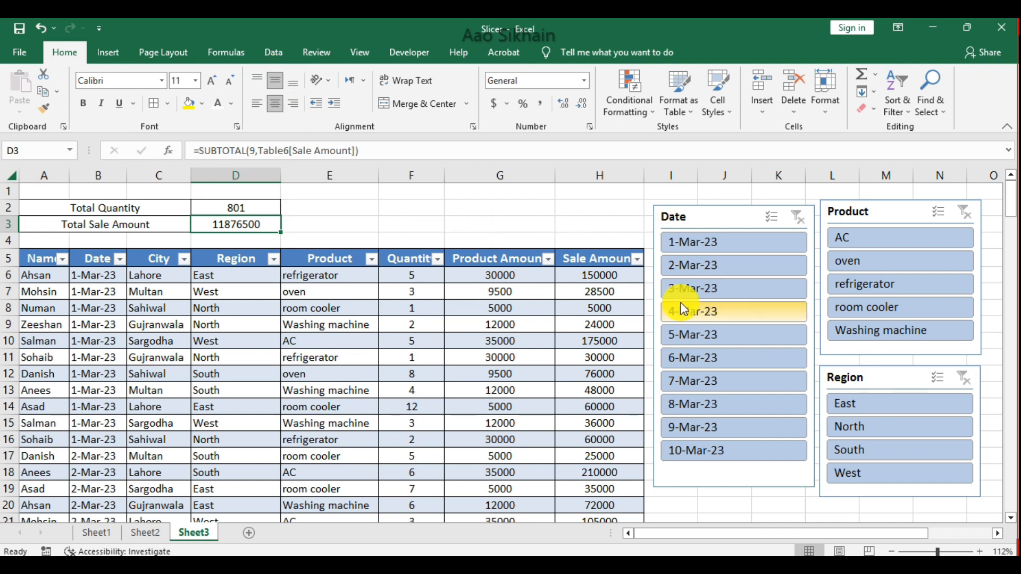
Step: Test the totals by slicing the table to 3-Mar-23, North and room cooler, and clear the Product and Region filters
left_click(757, 291)
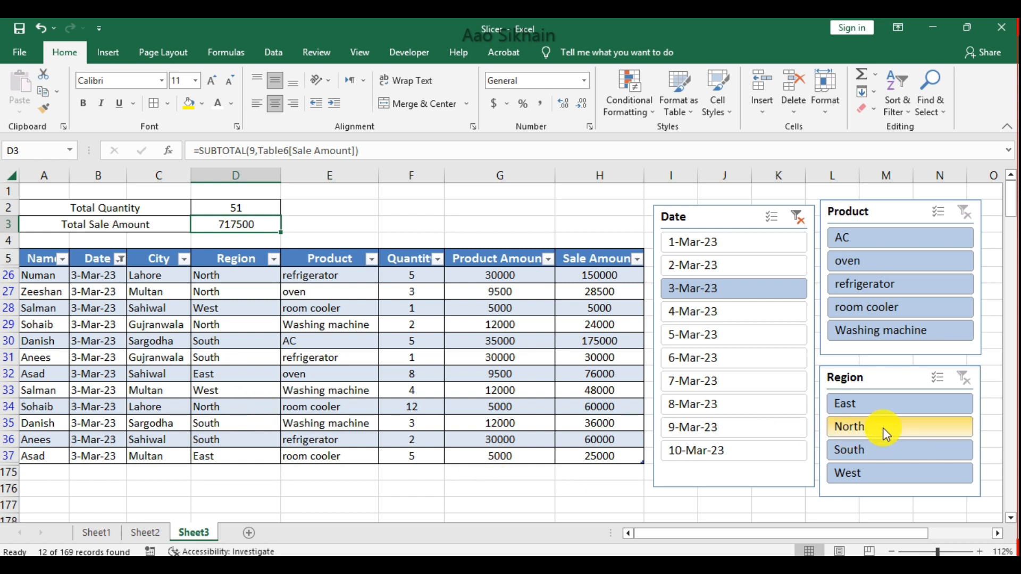
left_click(898, 426)
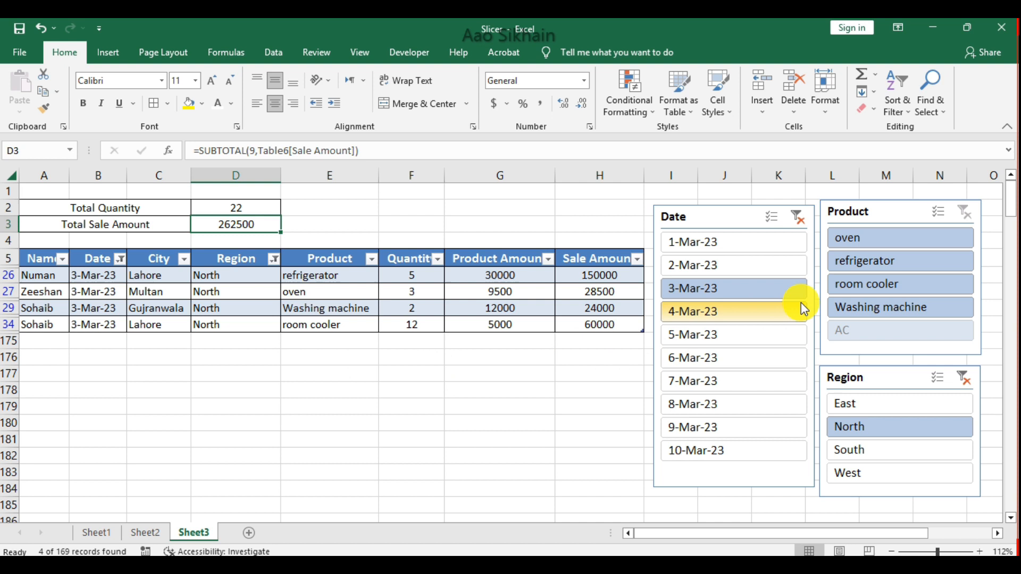
left_click(851, 290)
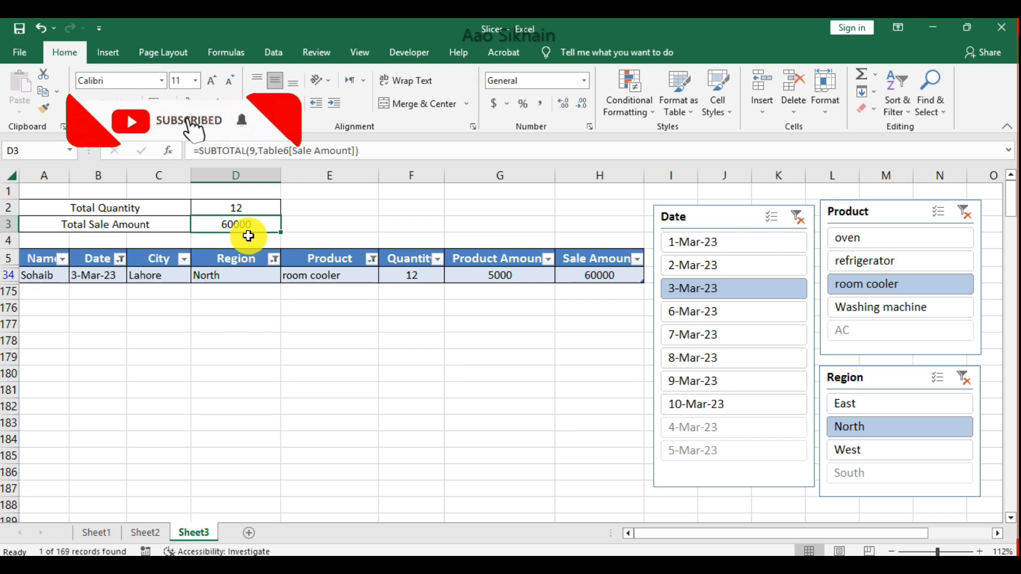
left_click(965, 213)
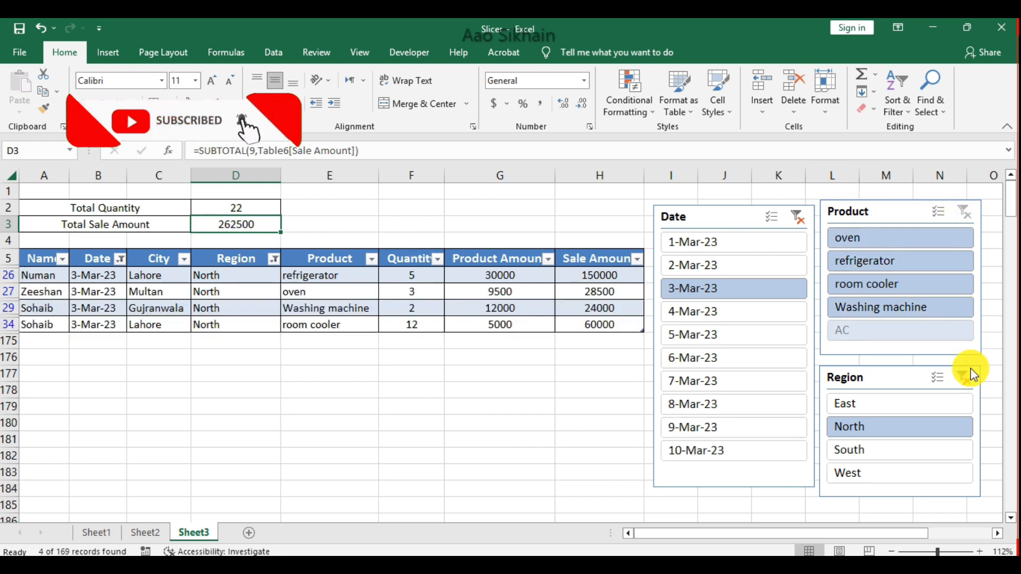
left_click(964, 378)
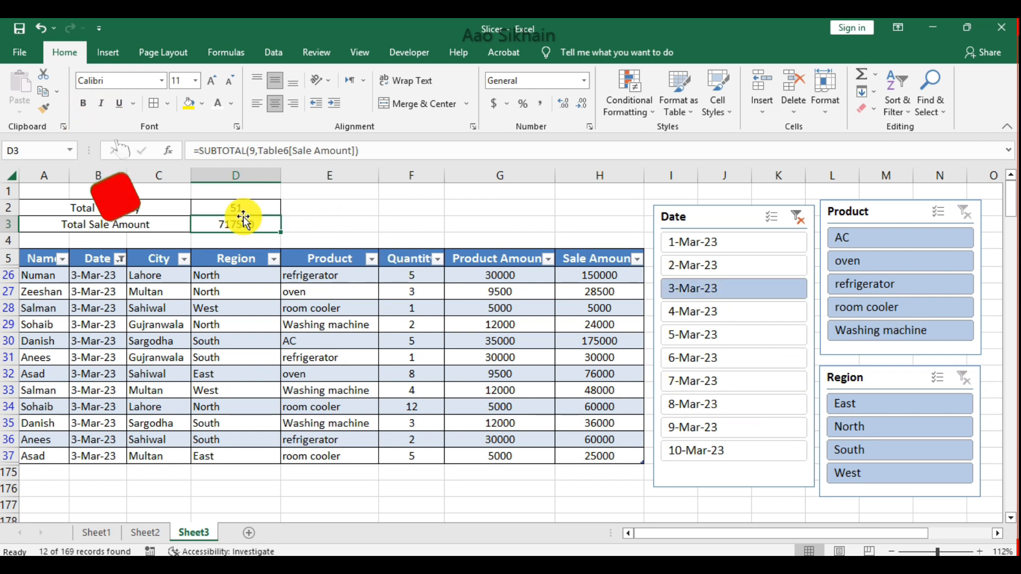
Step: Recheck the totals with the slicers set to North and room cooler, and clear the Date, Product and Region filters
left_click(866, 429)
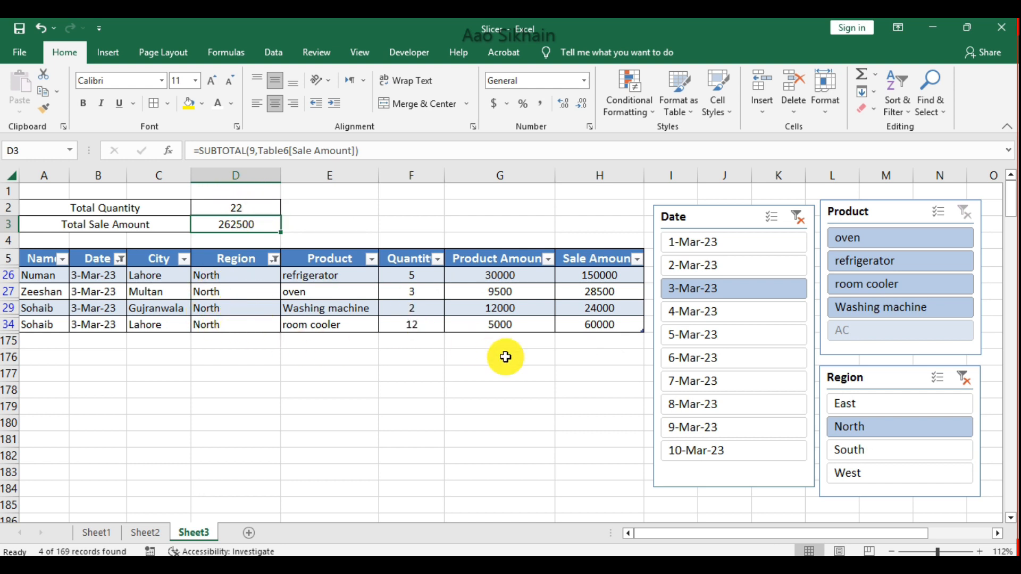
left_click(910, 280)
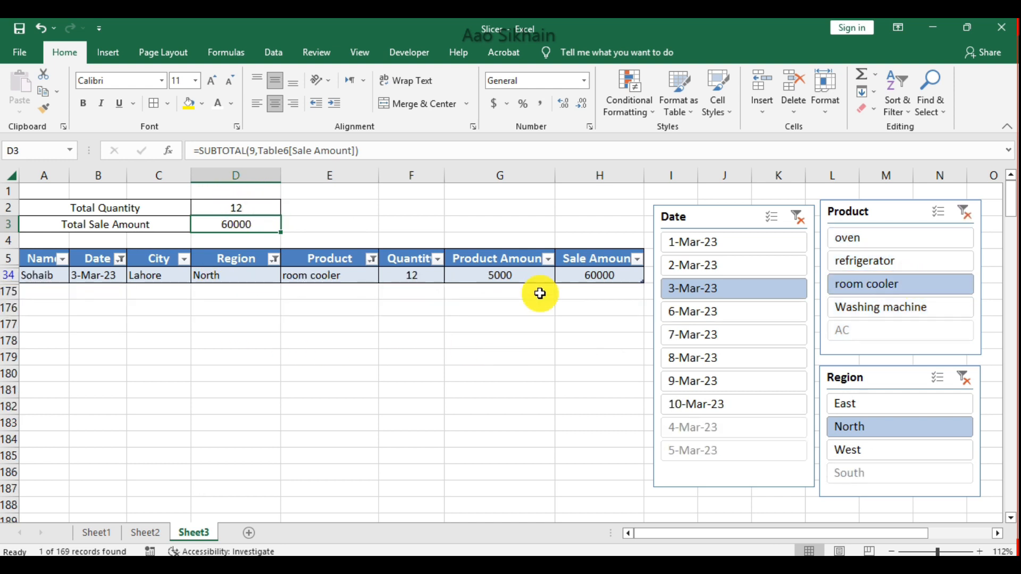
left_click(408, 276)
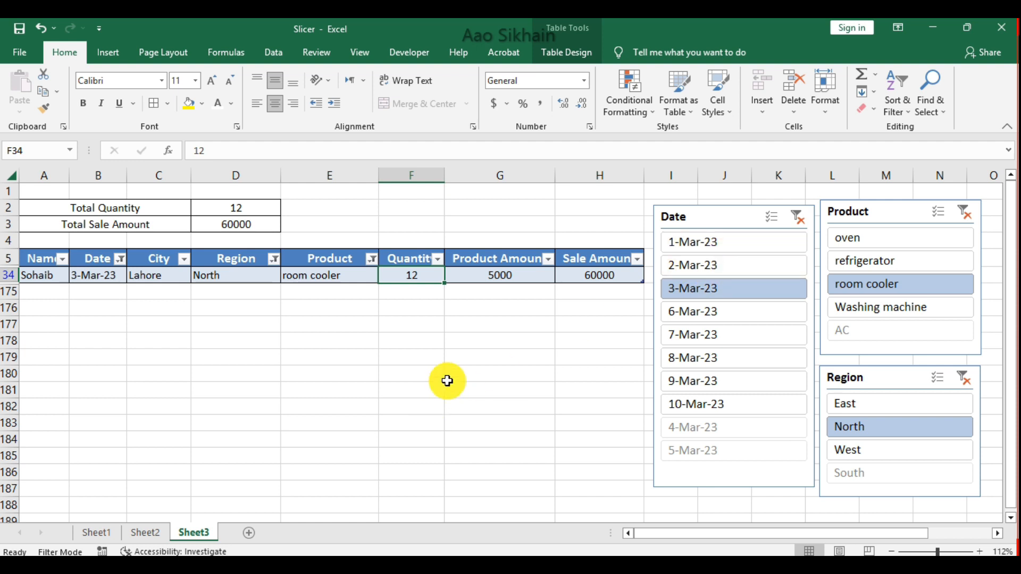
left_click(800, 223)
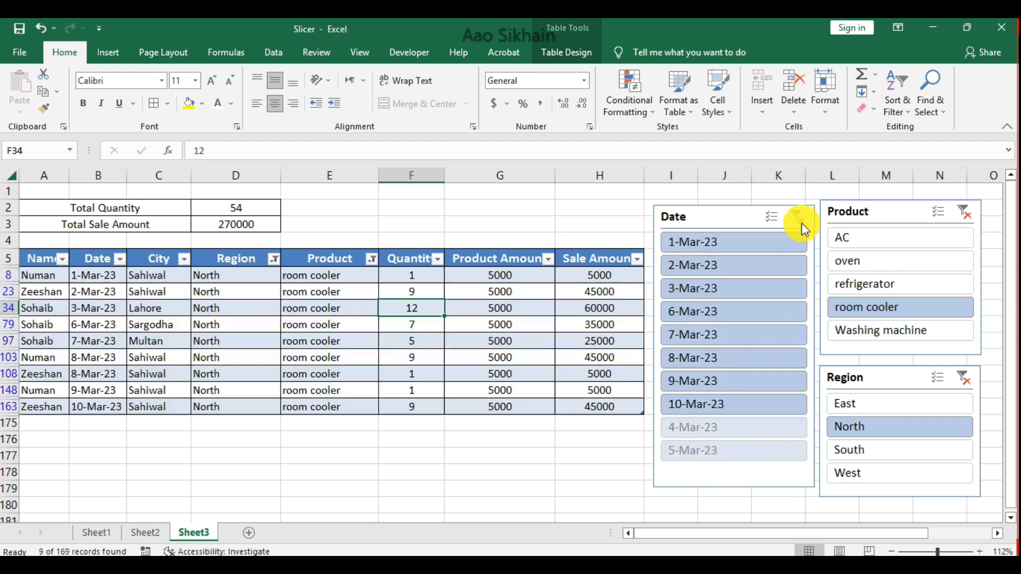
left_click(962, 211)
left_click(965, 381)
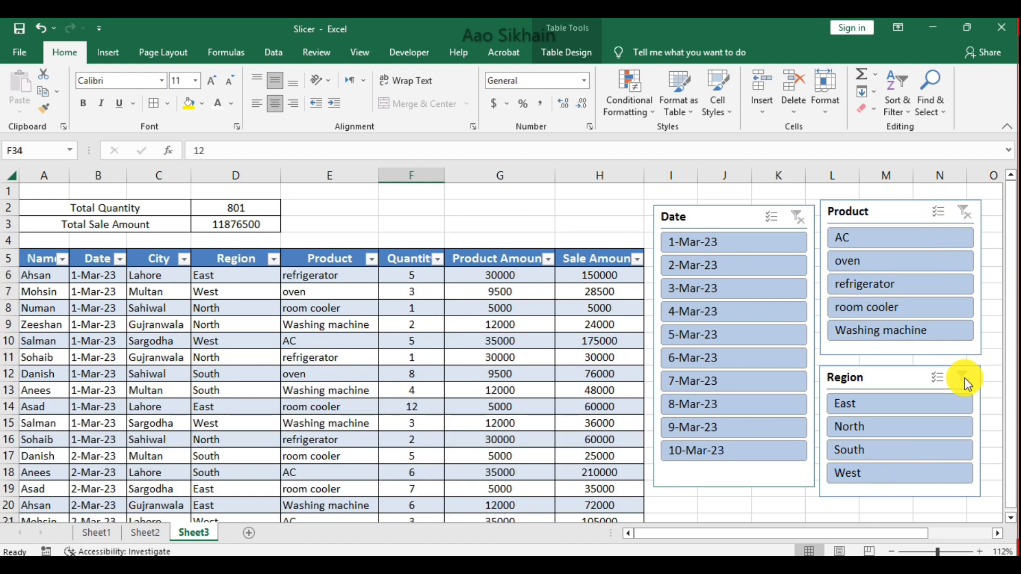
Step: Remove the Date slicer from Sheet3
left_click(713, 219)
right_click(713, 217)
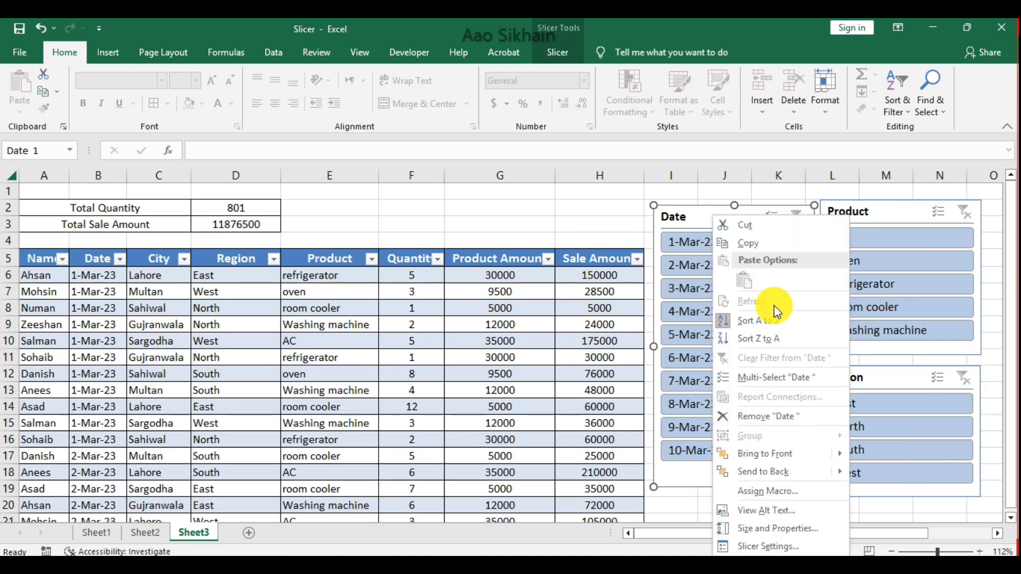
left_click(808, 427)
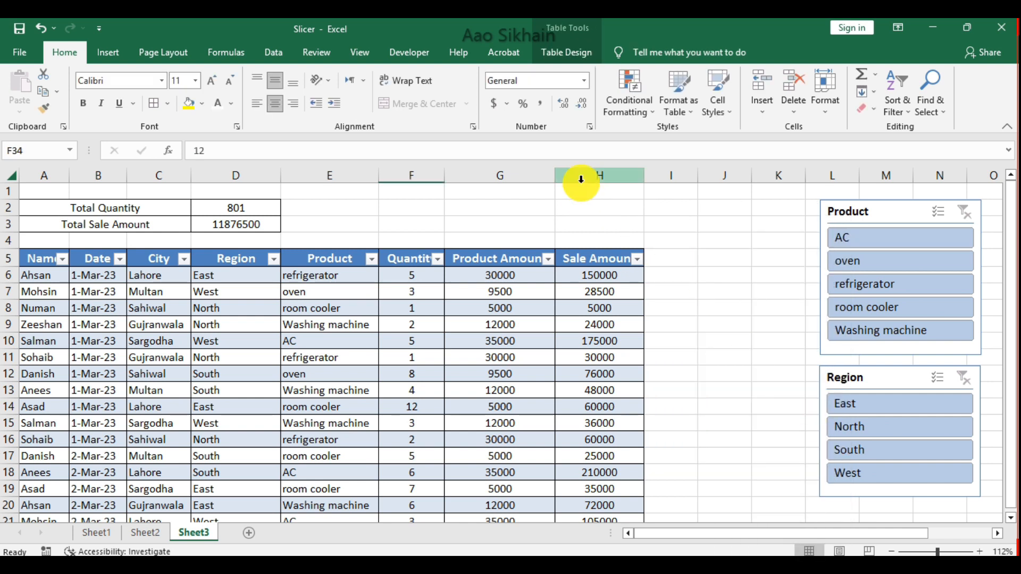
Step: Insert a slicer for the table's Name column and move it toward the Product and Region slicers
left_click(571, 53)
left_click(229, 96)
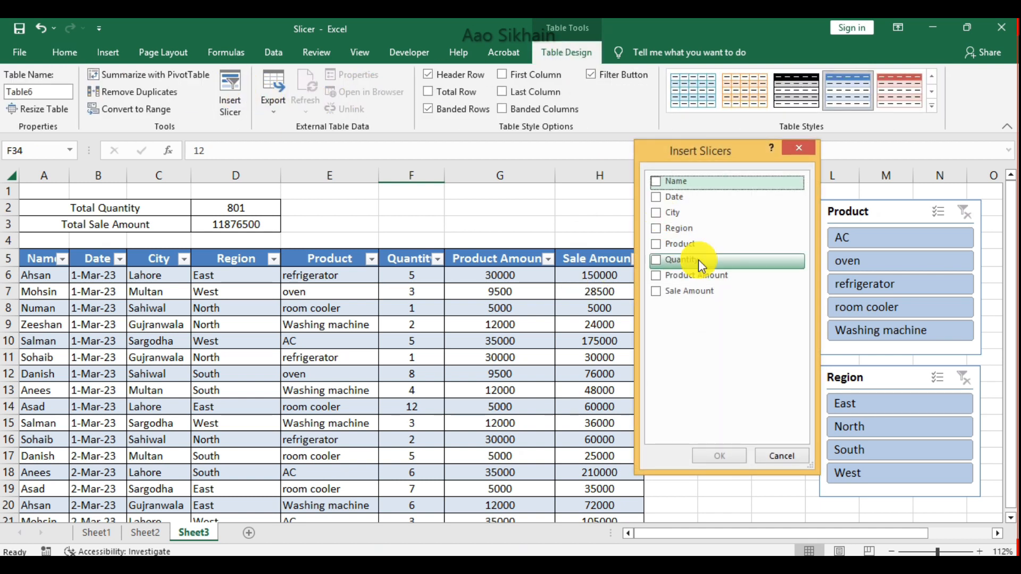
left_click(656, 182)
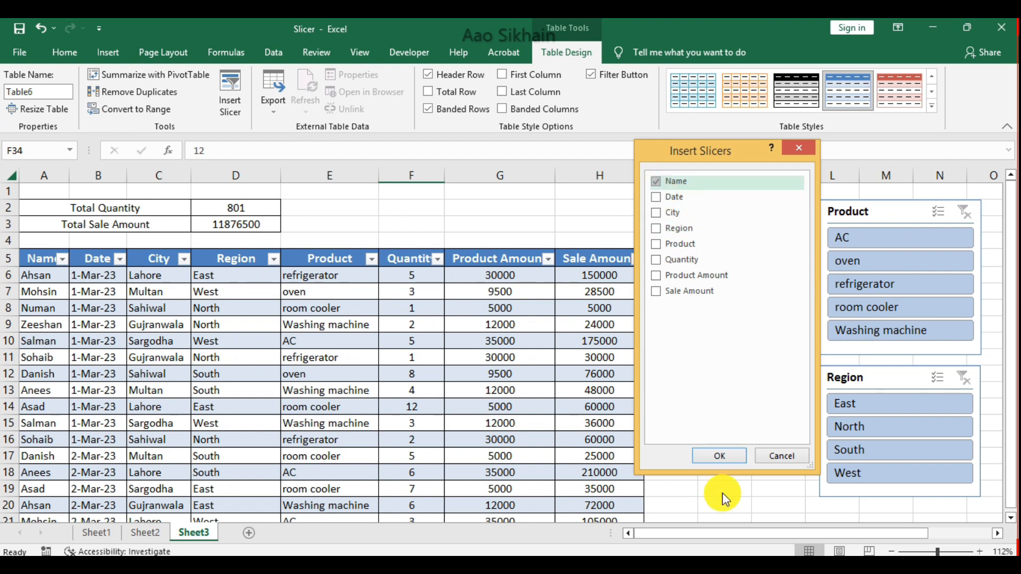
left_click(741, 460)
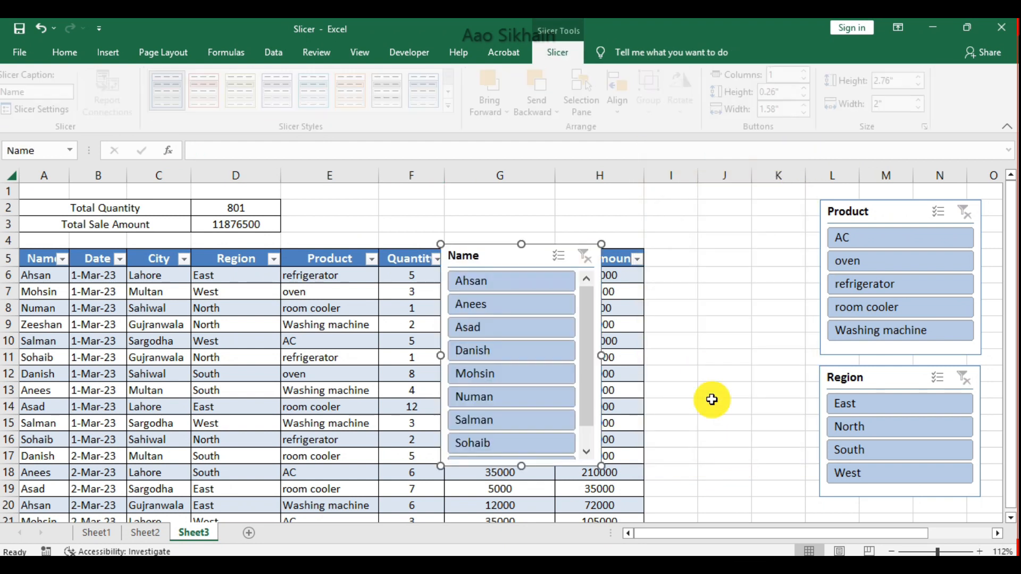
left_click_drag(514, 259, 669, 244)
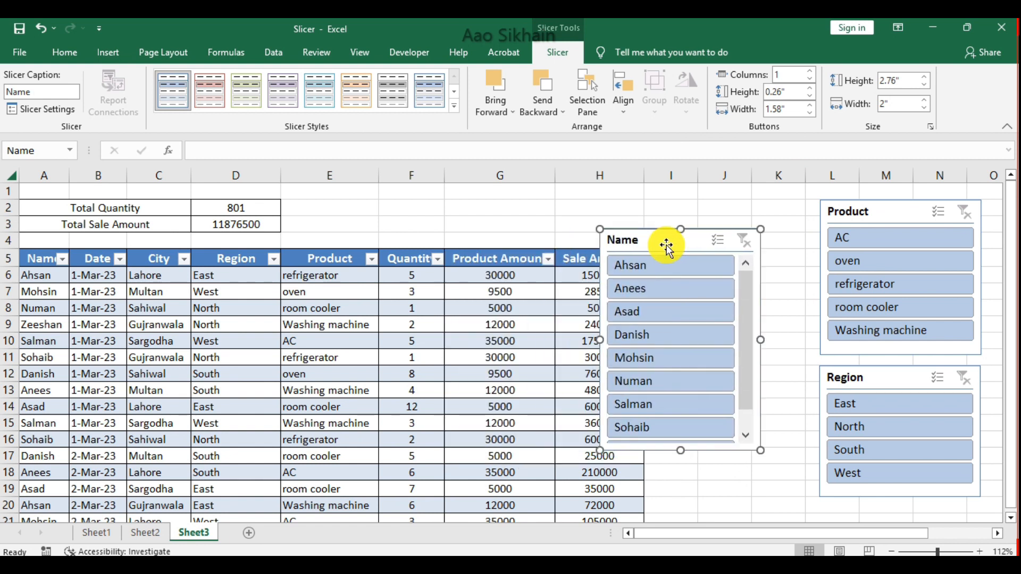
mouse_move(749, 349)
left_mouse_down()
mouse_move(750, 367)
mouse_move(747, 330)
left_mouse_up()
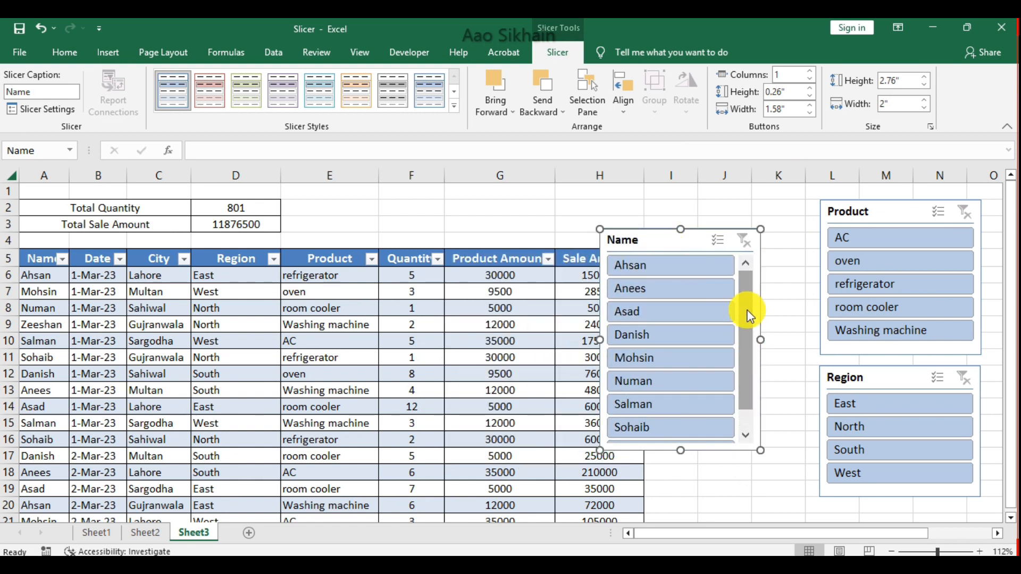